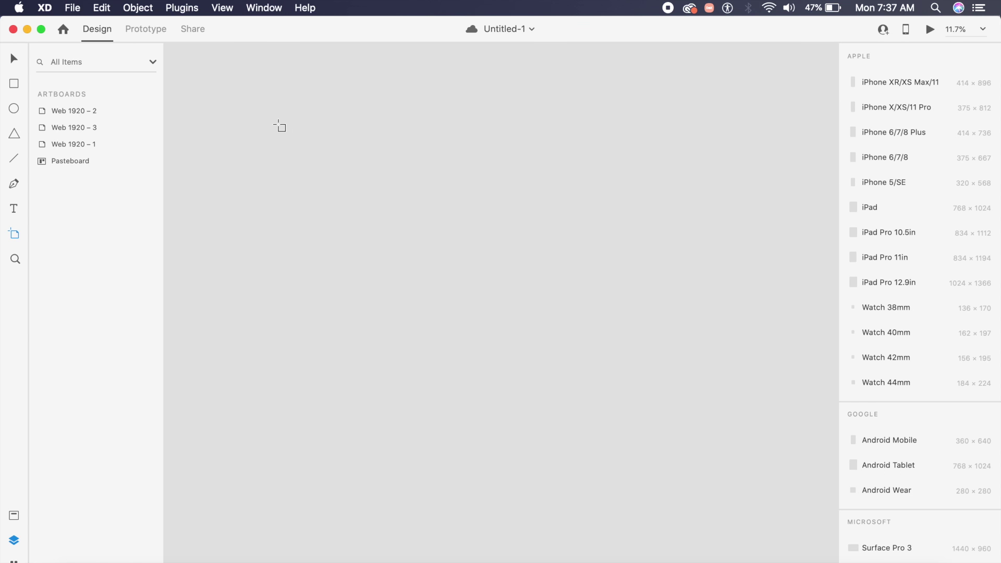
Step: Add a fourth Web 1920 (1920×1080) artboard, Web 1920 – 4, and select it
{"action": "key", "text": "v"}
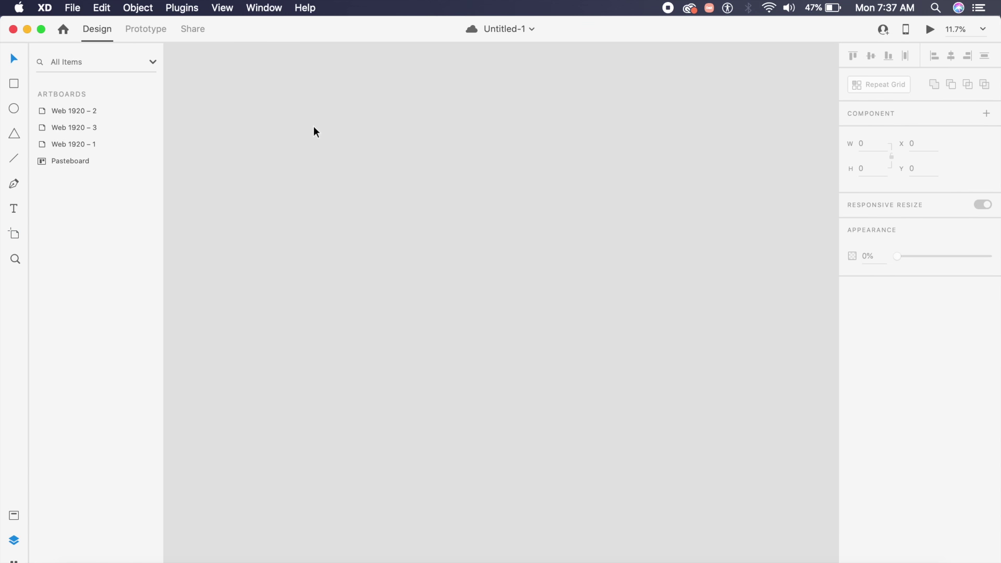
{"action": "key", "text": "a"}
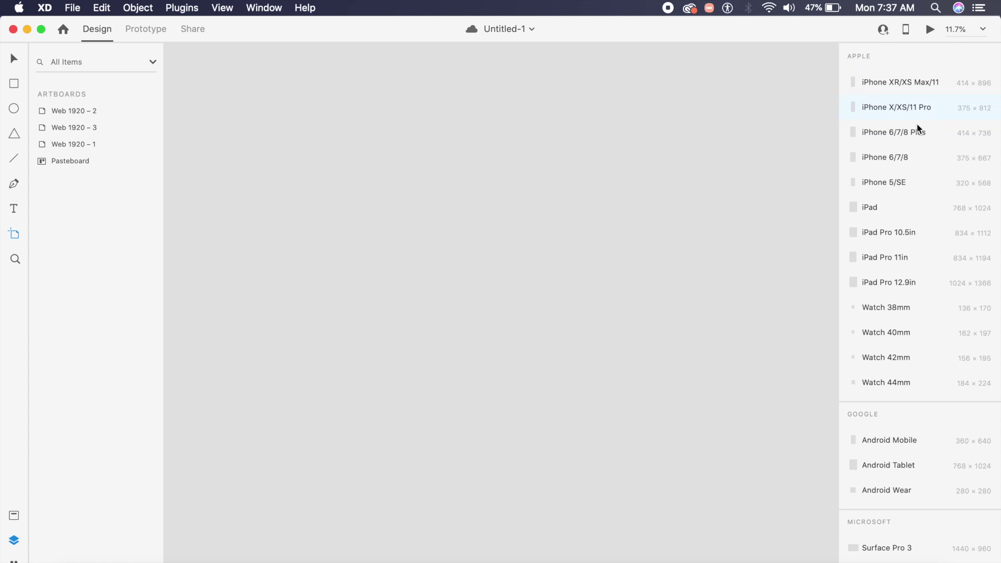
{"action": "scroll", "coordinate": [912, 542], "scroll_direction": "down", "scroll_amount": 5}
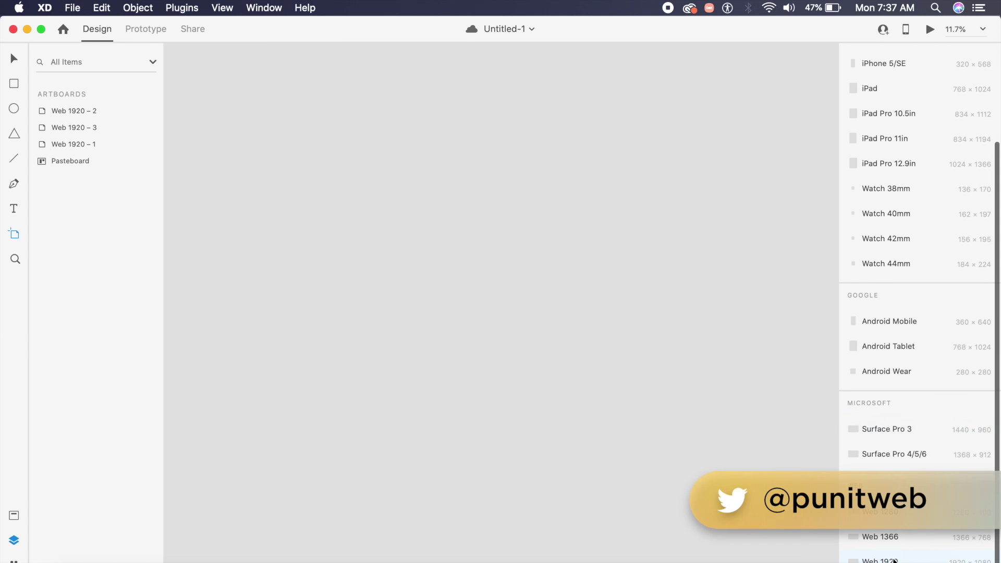
{"action": "left_click", "coordinate": [905, 541]}
{"action": "key", "text": "Escape"}
{"action": "key", "text": "v"}
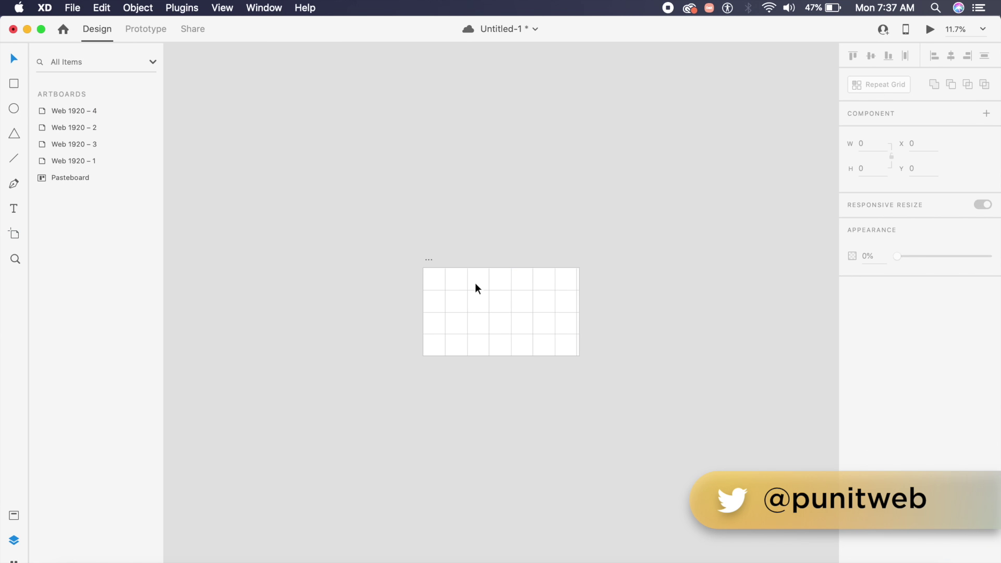
{"action": "left_click", "coordinate": [428, 263]}
{"action": "scroll", "coordinate": [428, 249], "scroll_direction": "up", "scroll_amount": 5}
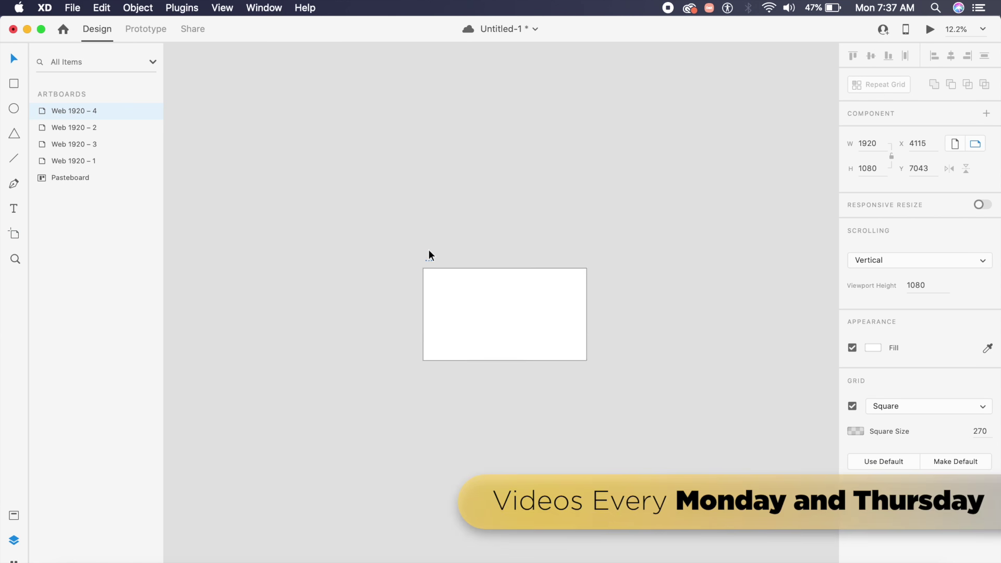
{"action": "scroll", "coordinate": [428, 249], "scroll_direction": "up", "scroll_amount": 5}
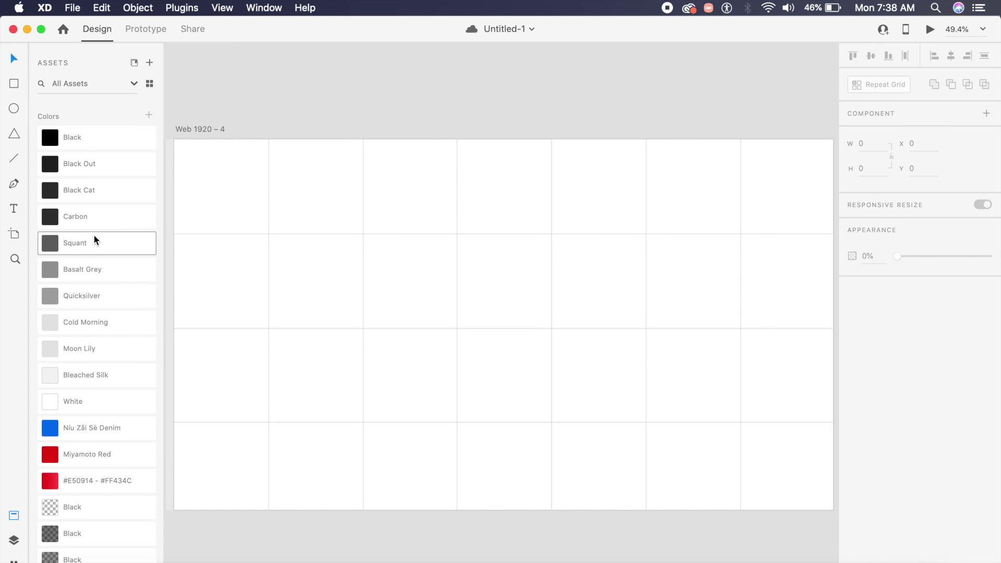
{"action": "scroll", "coordinate": [93, 237], "scroll_direction": "down", "scroll_amount": 2}
Step: Open the plugin marketplace from the Plugins panel and search for 'superposi'
{"action": "scroll", "coordinate": [95, 237], "scroll_direction": "down", "scroll_amount": 2}
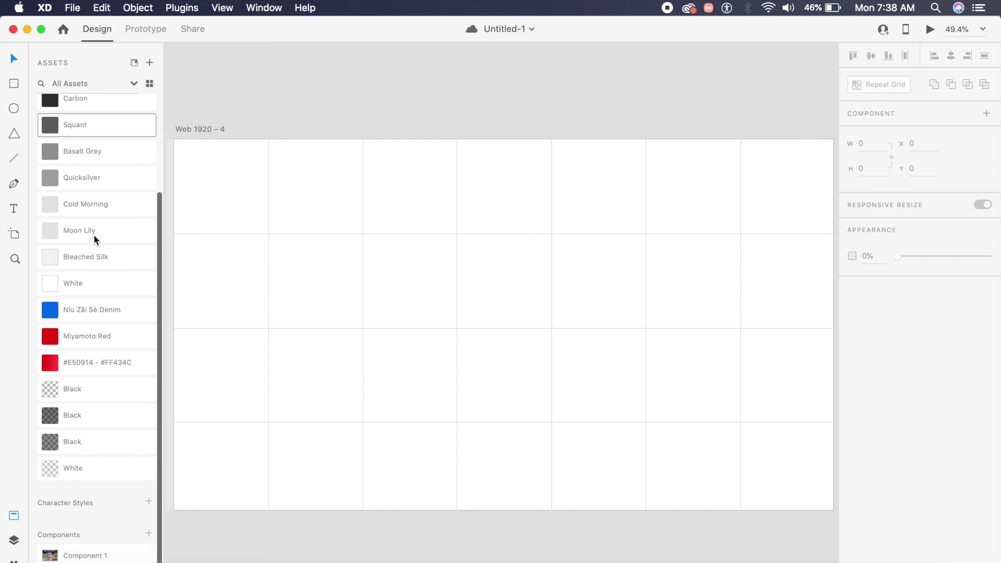
{"action": "scroll", "coordinate": [95, 237], "scroll_direction": "up", "scroll_amount": 5}
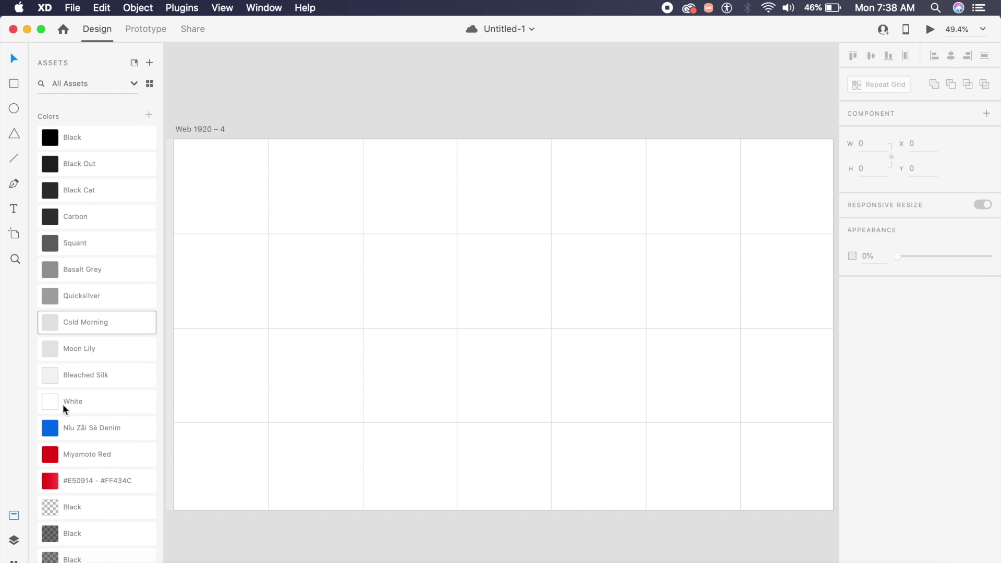
{"action": "key", "text": "alt+shift+p"}
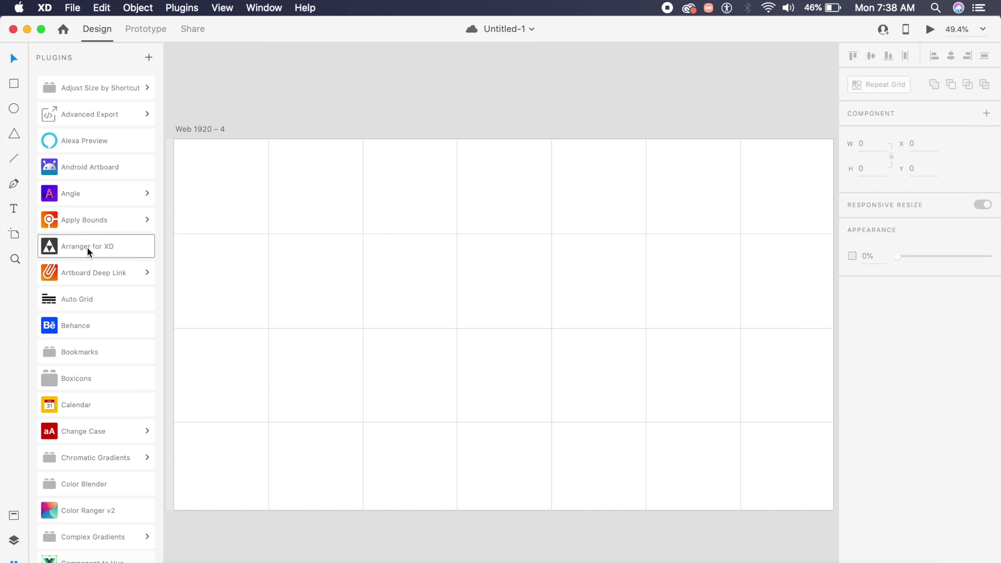
{"action": "left_click", "coordinate": [149, 58]}
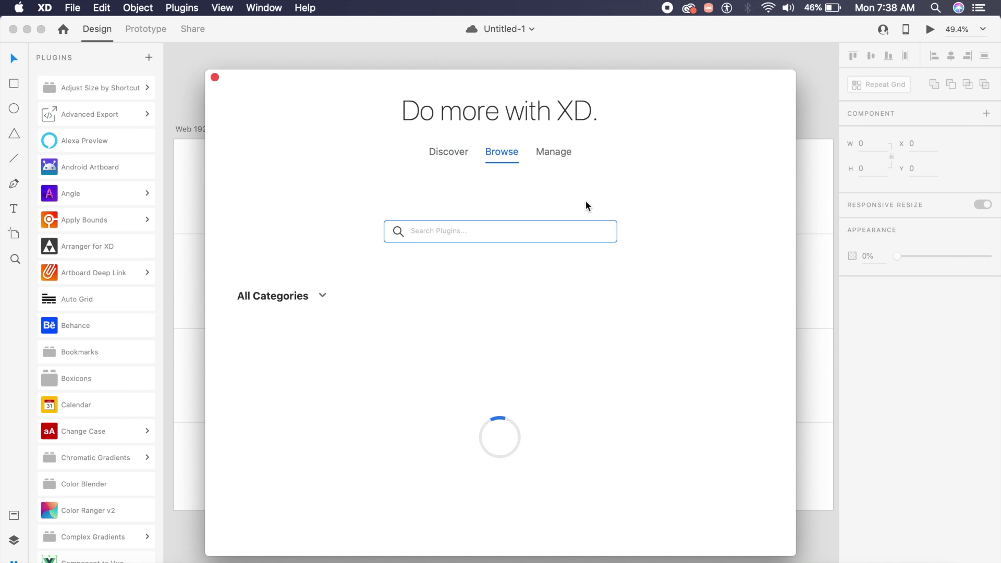
{"action": "type", "text": "superposi"}
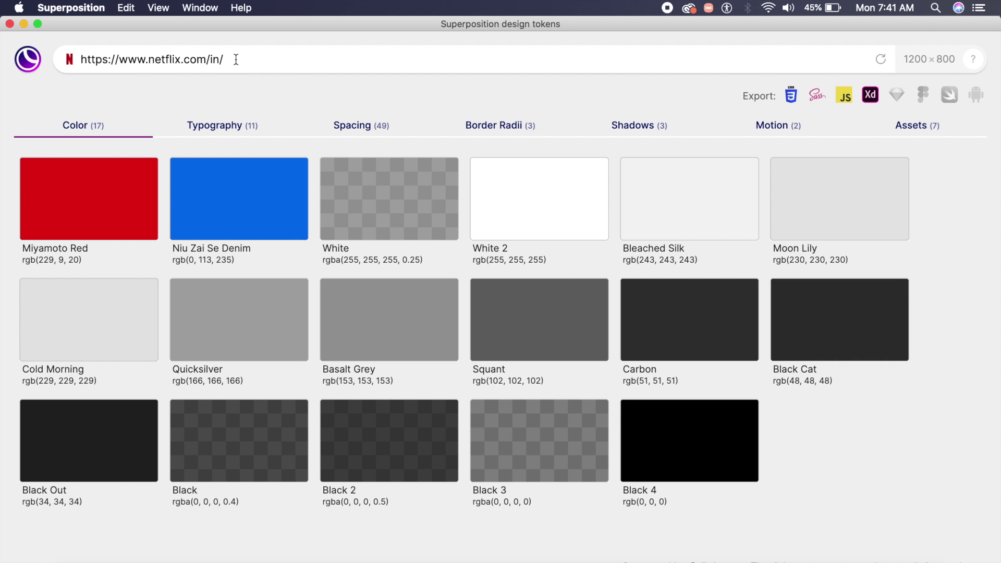
Step: Step through Netflix's typography, spacing, border-radius and shadow tokens in Superposition
{"action": "left_click", "coordinate": [208, 128]}
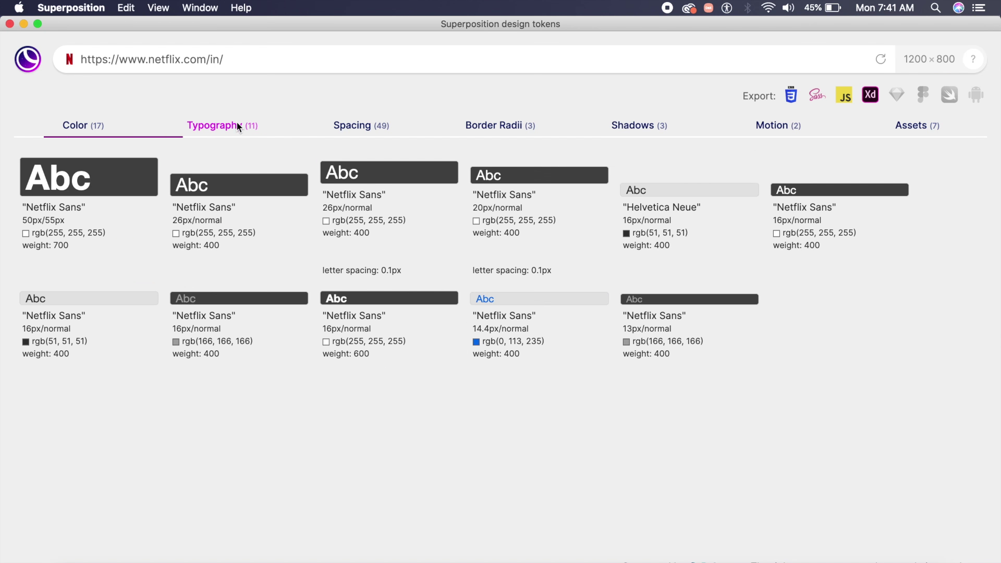
{"action": "left_click", "coordinate": [391, 124]}
{"action": "left_click", "coordinate": [518, 128]}
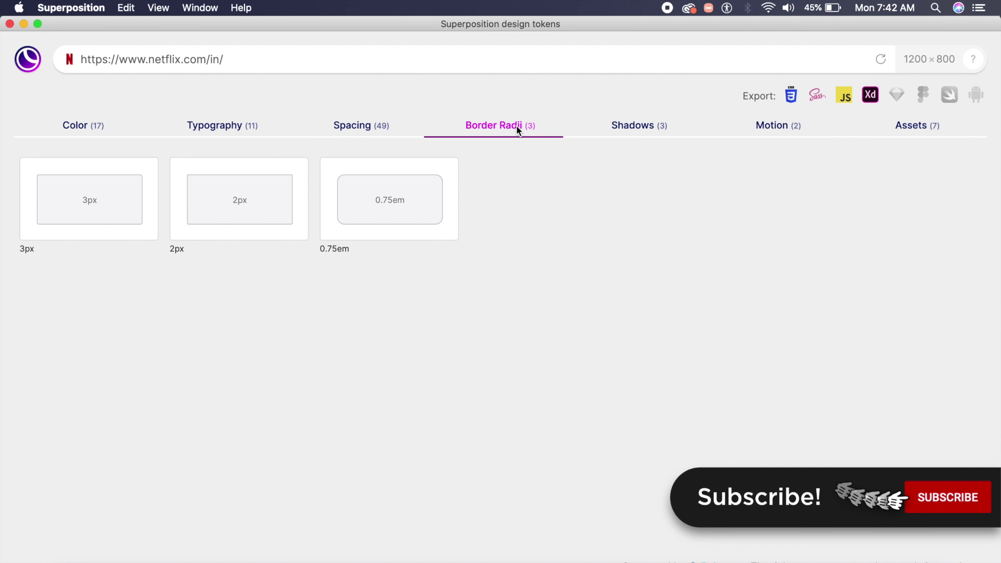
{"action": "left_click", "coordinate": [664, 128]}
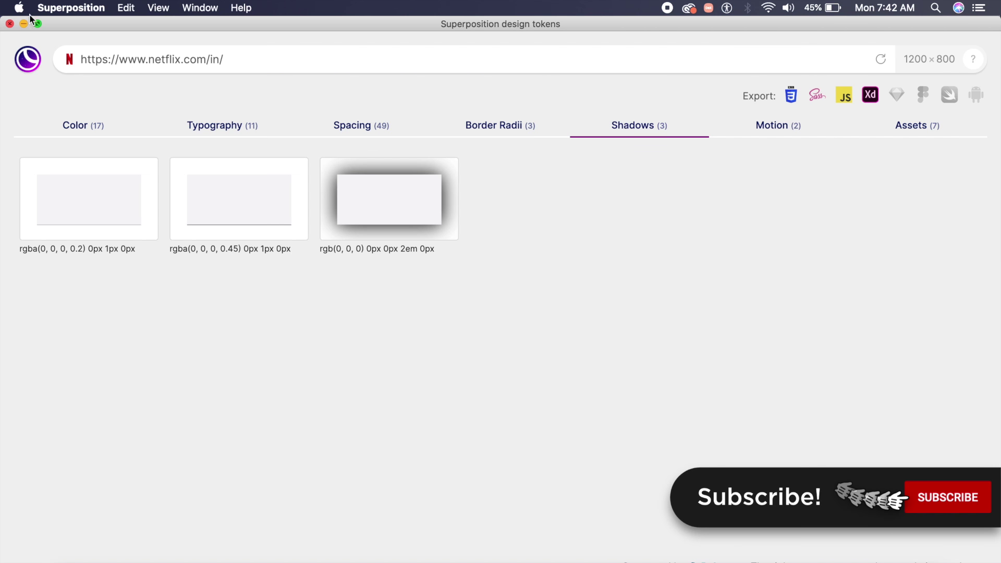
Step: Fill the Web 1920 – 4 artboard with the Black Out colour swatch and save
{"action": "left_click", "coordinate": [23, 27]}
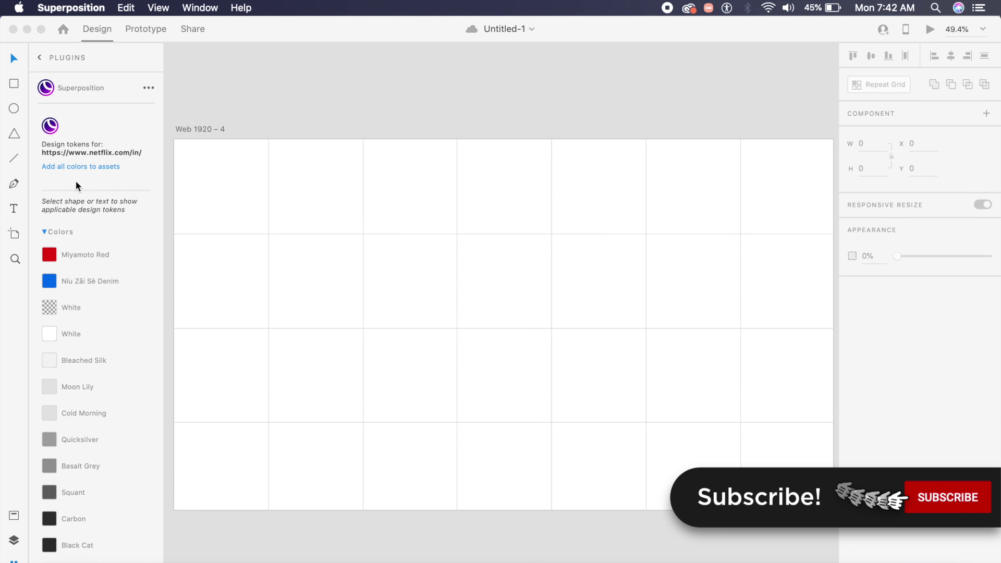
{"action": "left_click", "coordinate": [213, 131]}
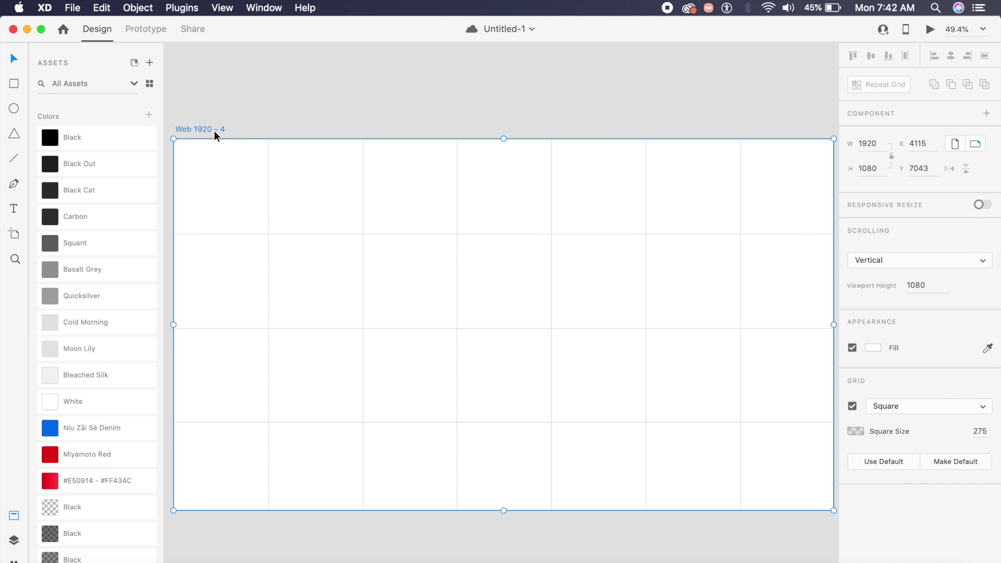
{"action": "left_click", "coordinate": [116, 169]}
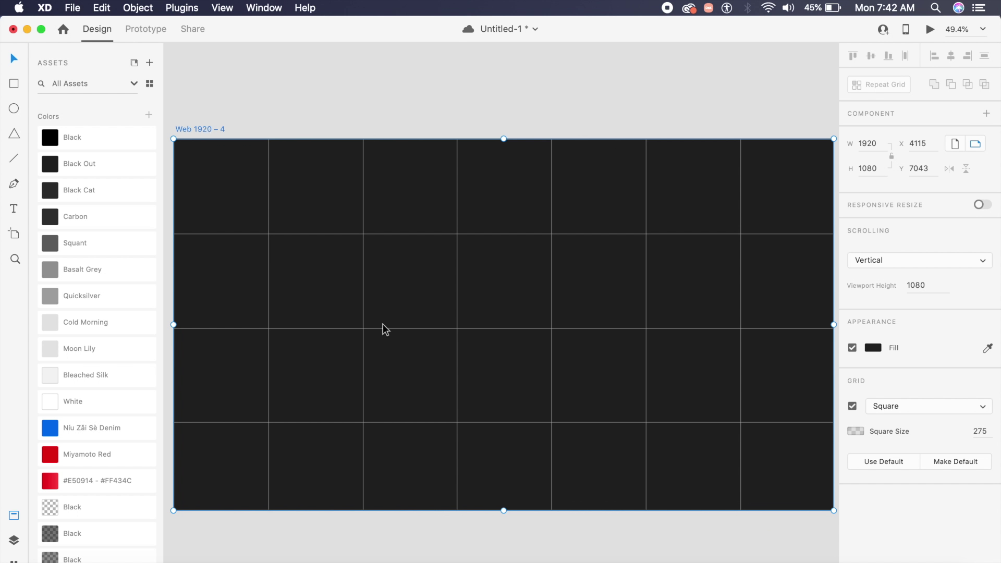
{"action": "key", "text": "super+s"}
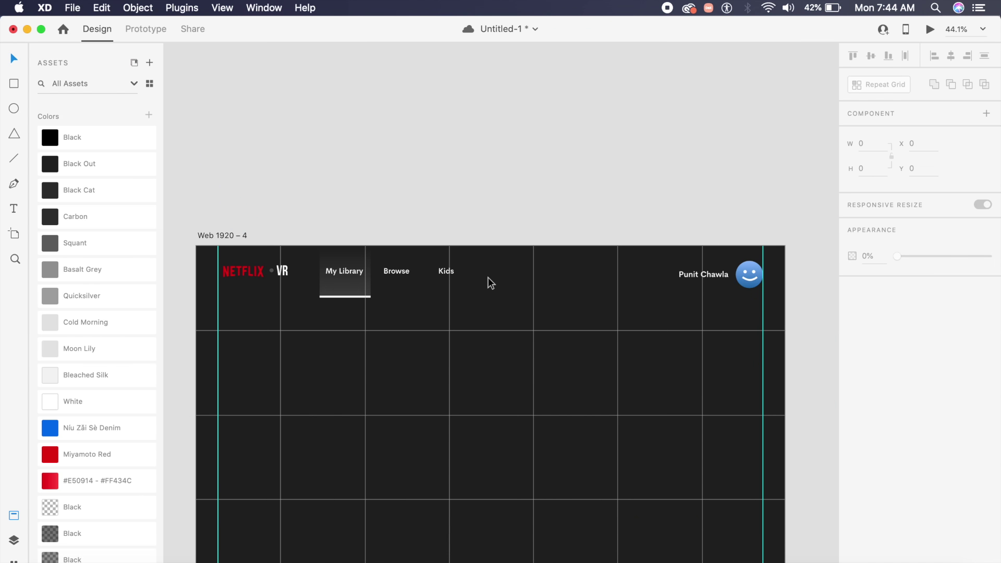
Step: Select the 593×593 white square and turn it into a repeat grid
{"action": "key", "text": "super+s"}
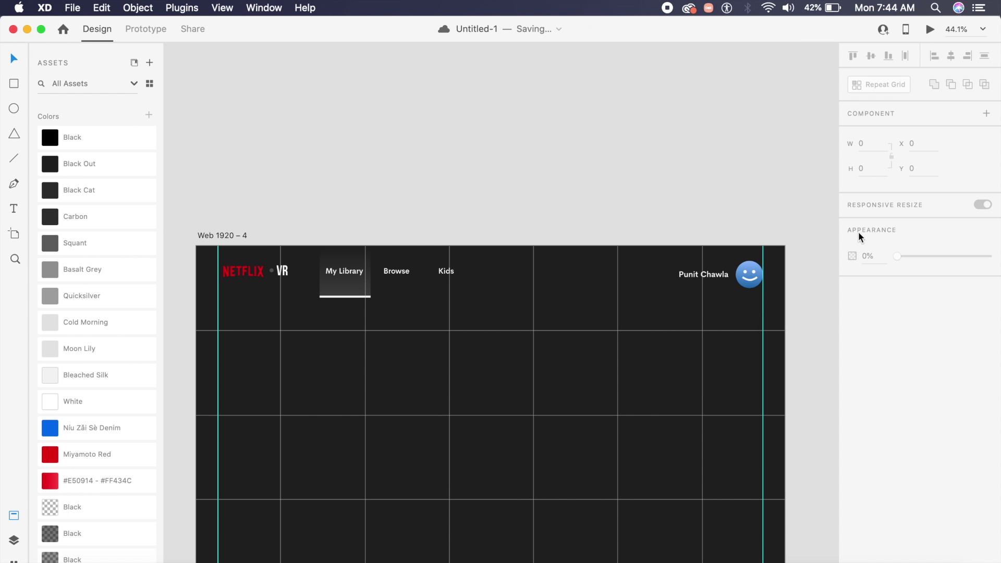
{"action": "left_click", "coordinate": [753, 284]}
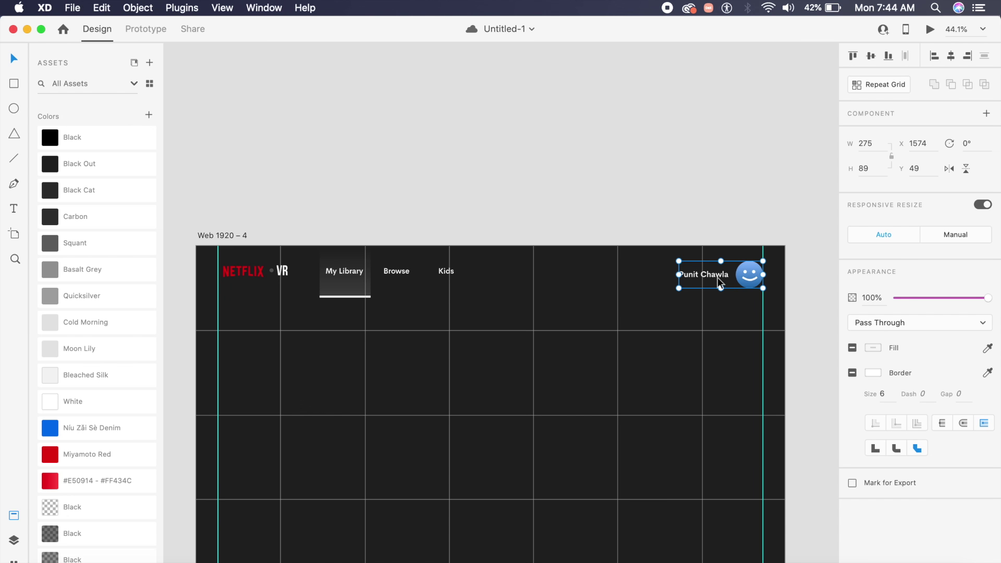
{"action": "left_click", "coordinate": [432, 373]}
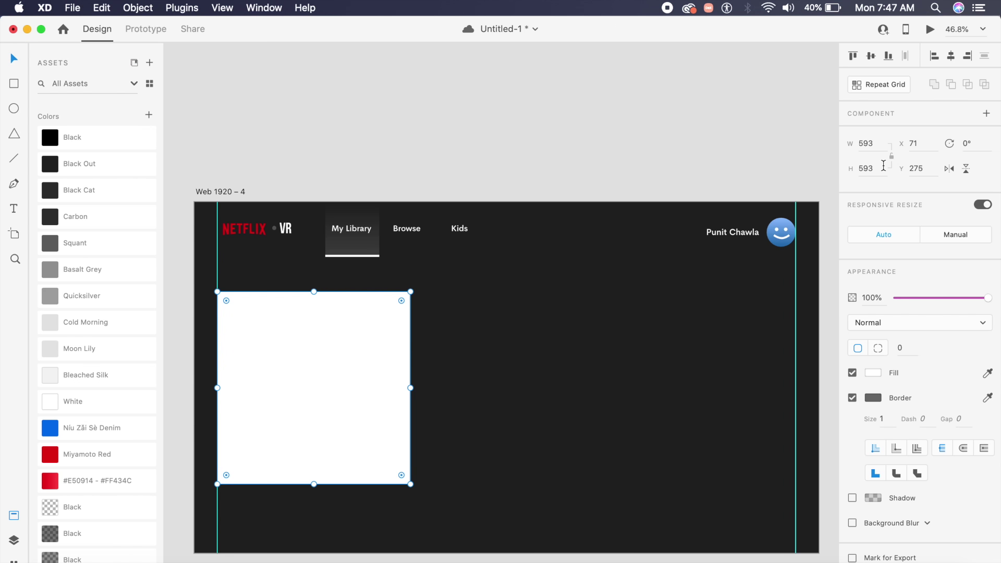
{"action": "left_click", "coordinate": [570, 324]}
{"action": "left_click", "coordinate": [308, 427]}
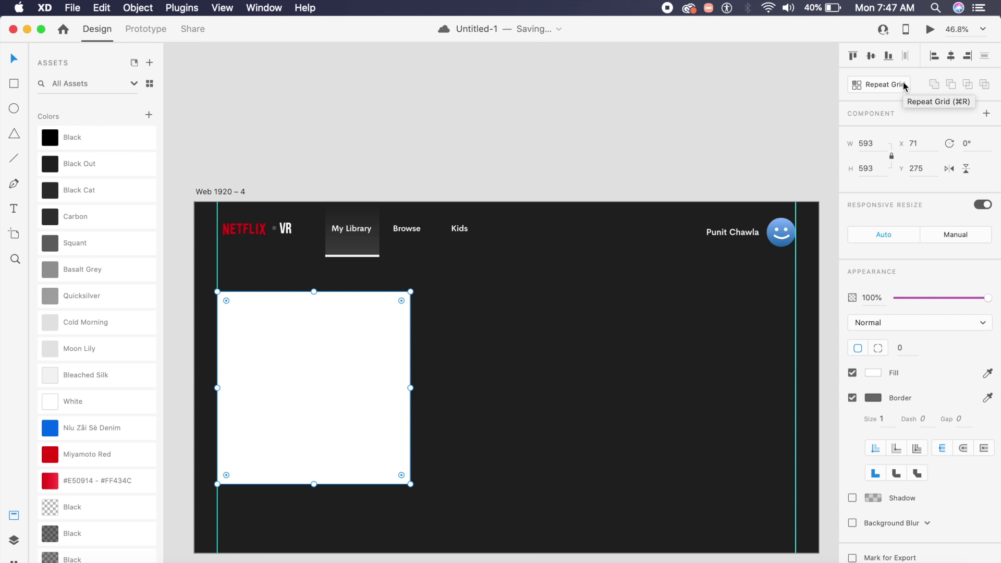
{"action": "left_click", "coordinate": [886, 85]}
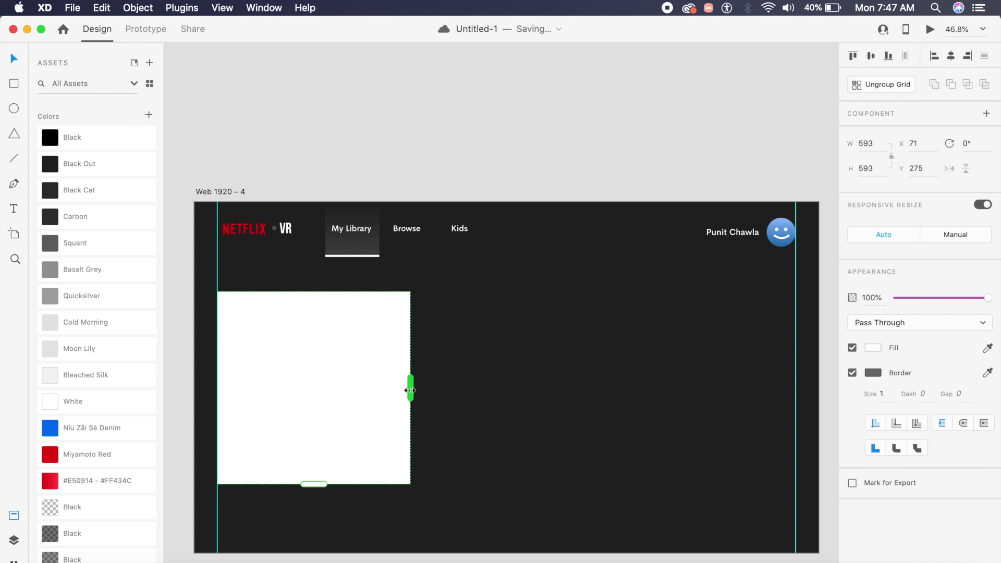
Step: Extend the repeat grid to three white cards with a 4 px gap and fit the artboard
{"action": "left_click_drag", "start_coordinate": [411, 390], "coordinate": [794, 395]}
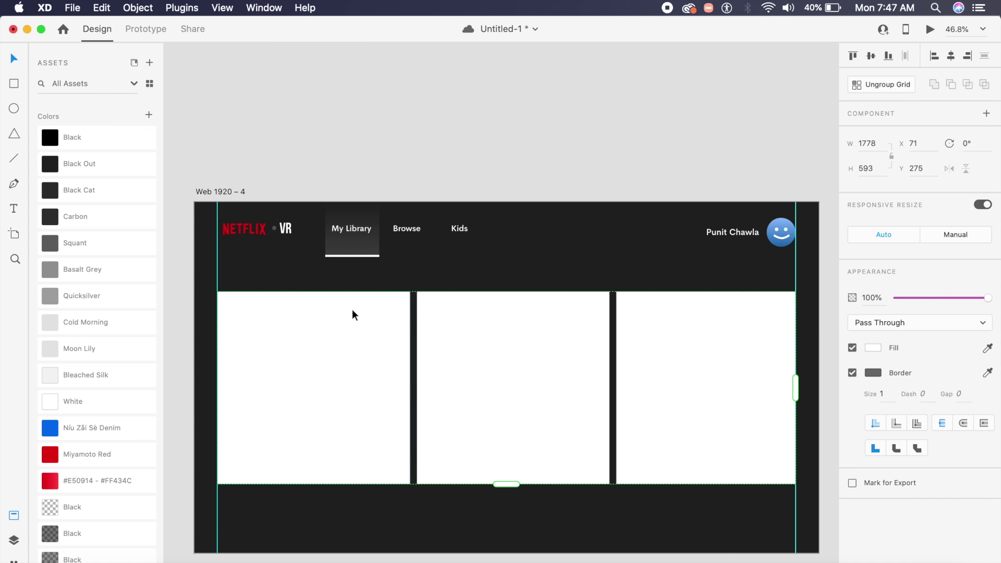
{"action": "scroll", "coordinate": [410, 360], "scroll_direction": "up", "scroll_amount": 3}
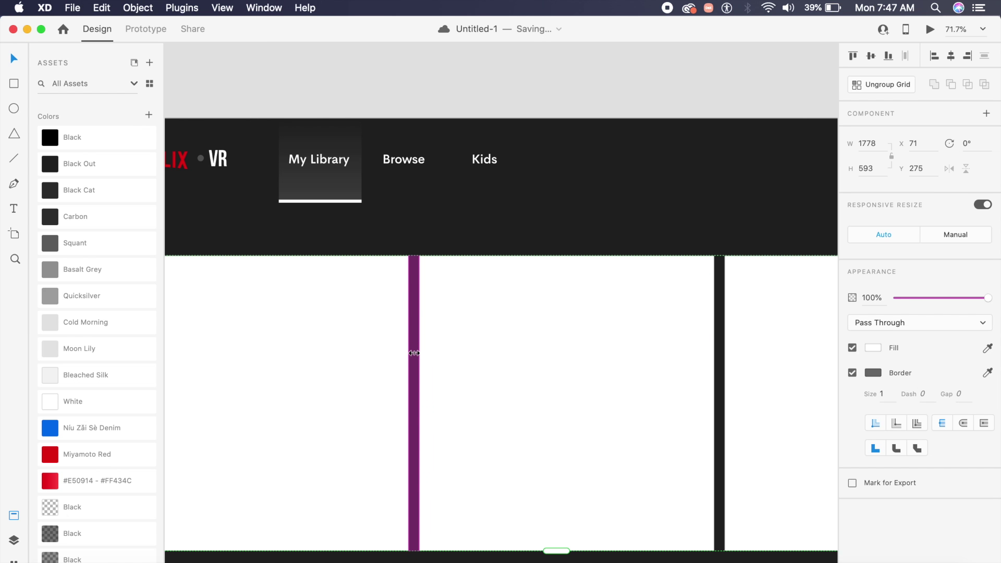
{"action": "left_click_drag", "start_coordinate": [413, 353], "coordinate": [405, 355]}
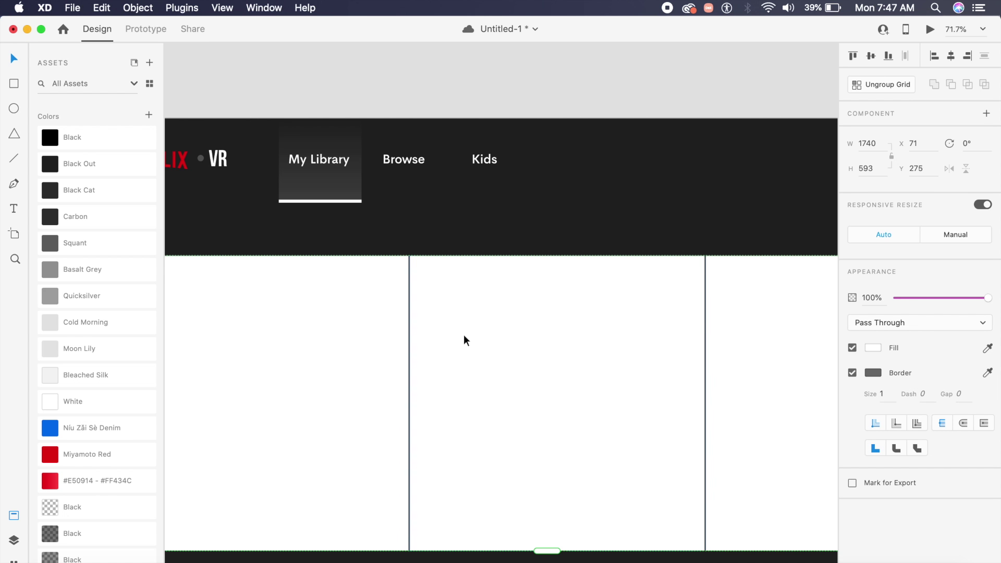
{"action": "key", "text": "super+0"}
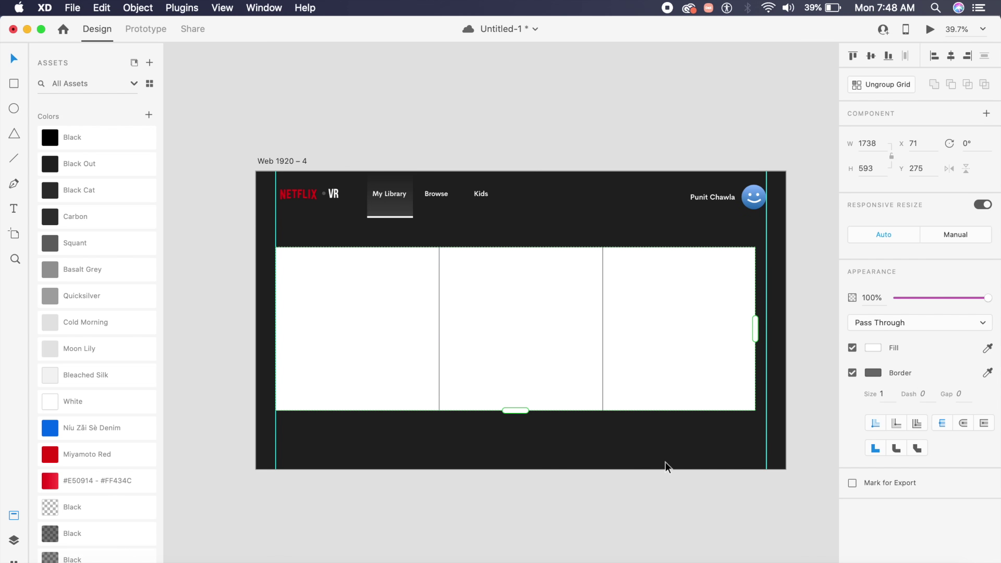
Step: Drop the Rick and Morty, Black Mirror and Grey's Anatomy images from Downloads into the three cards
{"action": "left_click", "coordinate": [42, 554]}
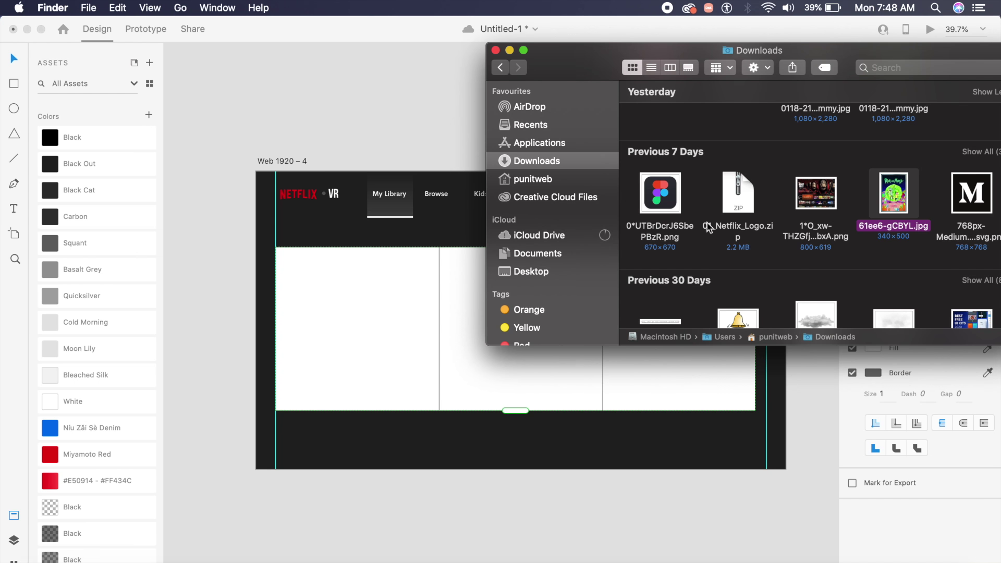
{"action": "key", "text": "Right"}
{"action": "key", "text": "Right"}
{"action": "key", "text": "Right"}
{"action": "key", "text": "Right"}
{"action": "key", "text": "Right"}
{"action": "key", "text": "Right"}
{"action": "key", "text": "Right"}
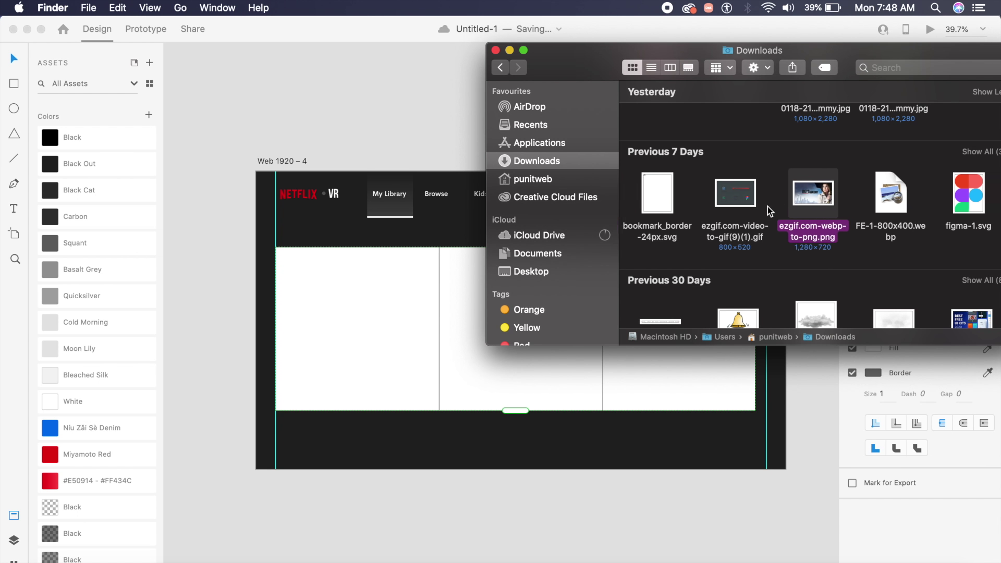
{"action": "scroll", "coordinate": [729, 207], "scroll_direction": "right", "scroll_amount": 10}
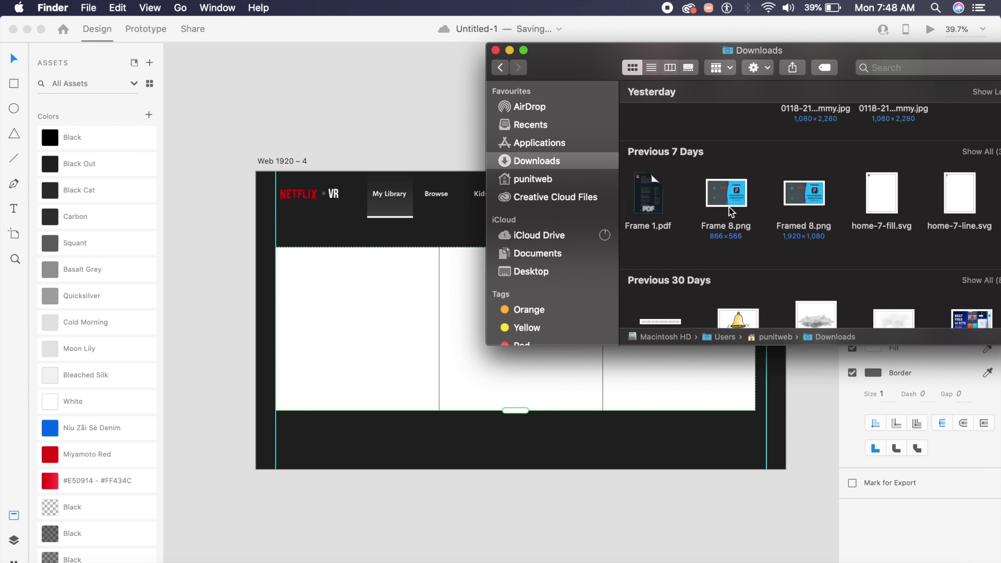
{"action": "scroll", "coordinate": [728, 207], "scroll_direction": "left", "scroll_amount": 10}
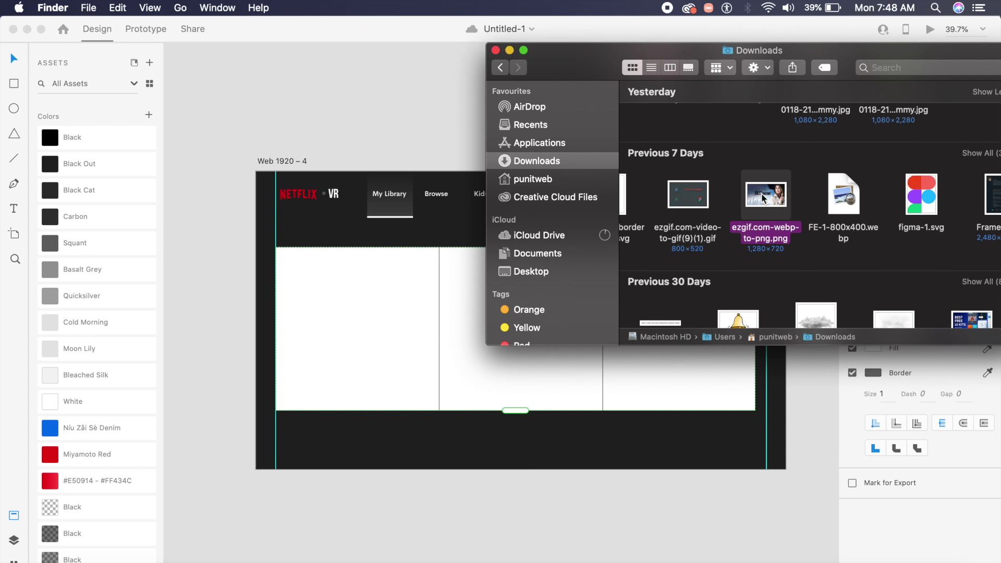
{"action": "left_click_drag", "start_coordinate": [772, 192], "coordinate": [397, 353]}
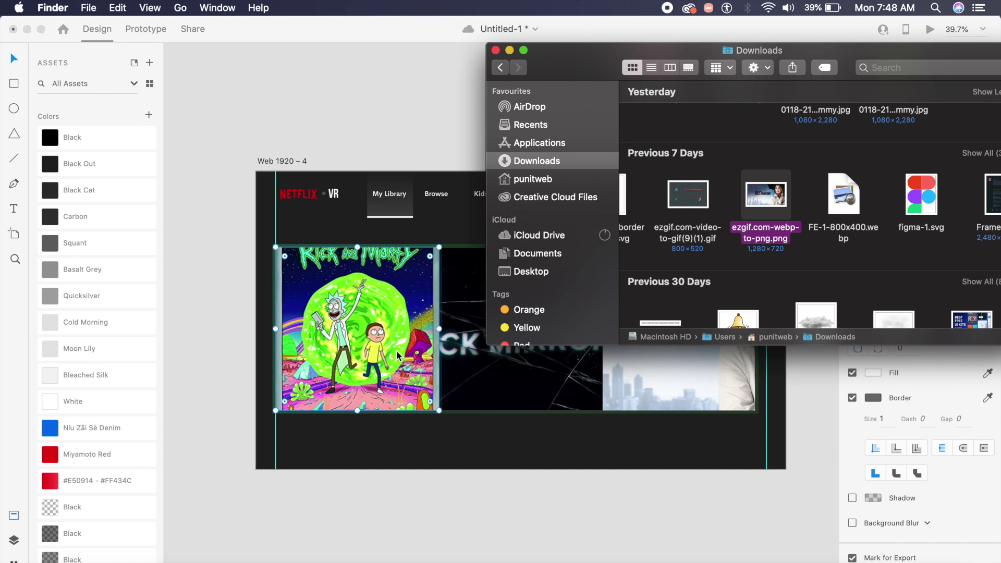
{"action": "left_click", "coordinate": [466, 467]}
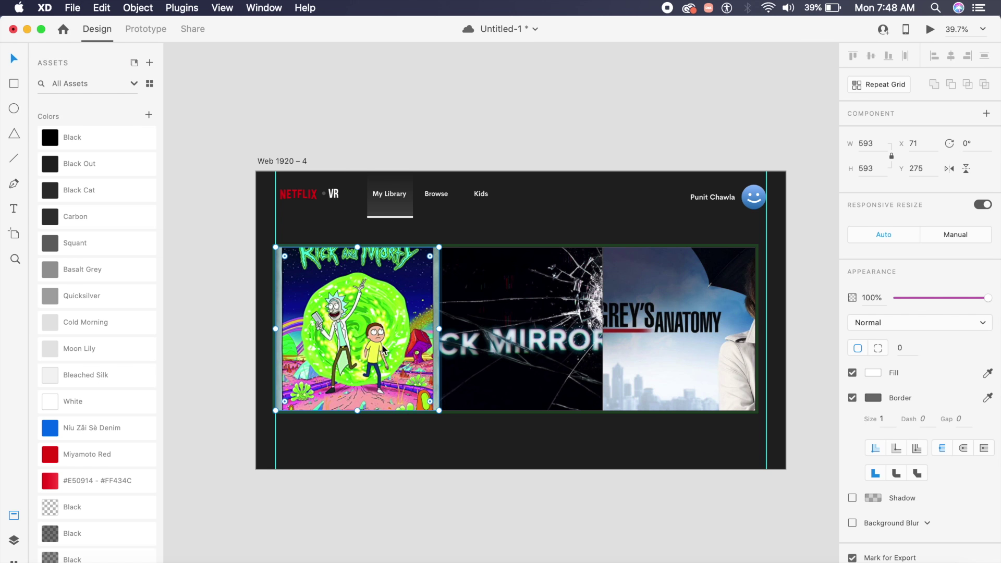
Step: Shift the Grey's Anatomy image slightly within its frame
{"action": "left_click", "coordinate": [705, 372]}
{"action": "double_click", "coordinate": [704, 372]}
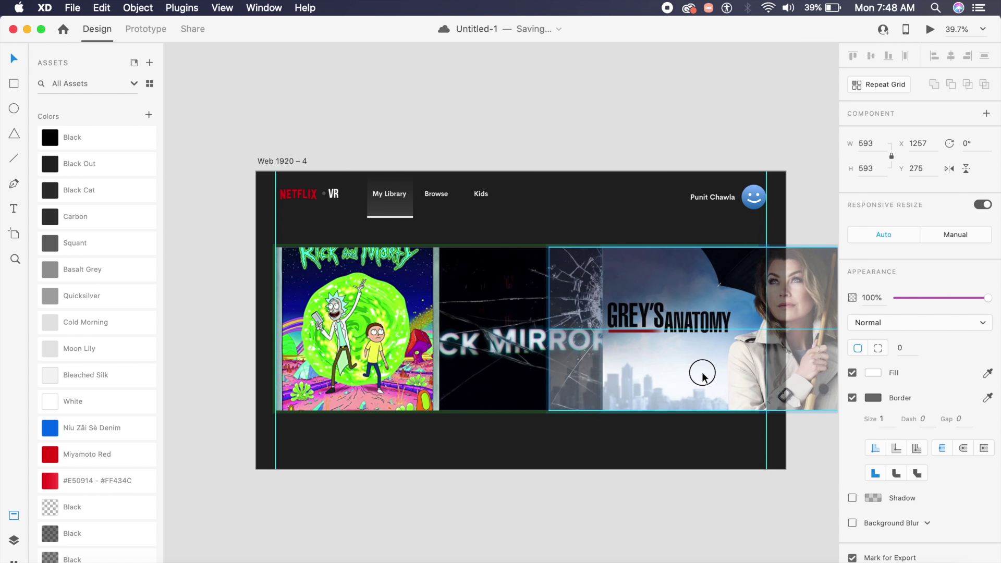
{"action": "left_click_drag", "start_coordinate": [702, 374], "coordinate": [710, 373]}
Step: Slide the Black Mirror image left within its cell
{"action": "key", "text": "Escape"}
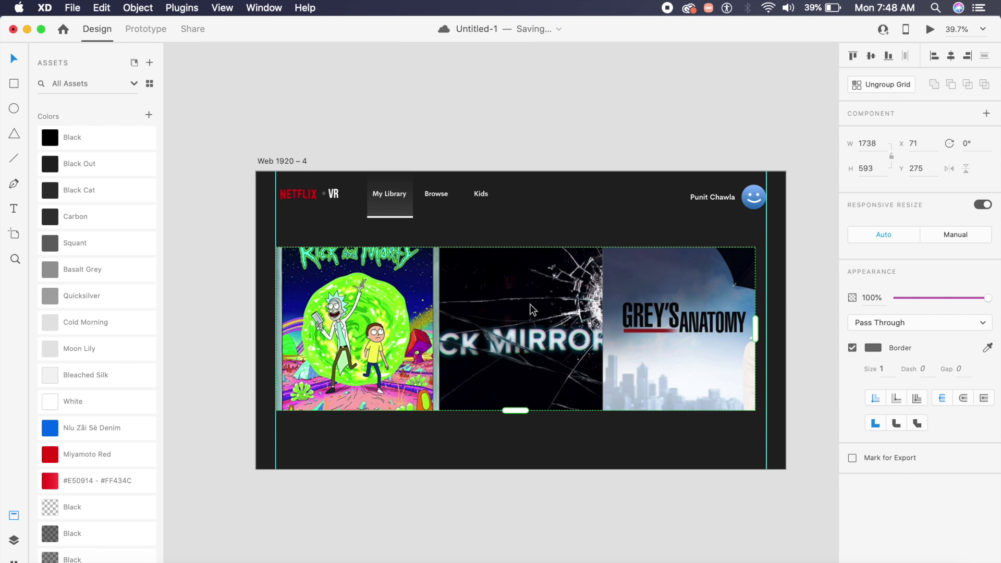
{"action": "double_click", "coordinate": [533, 309]}
{"action": "double_click", "coordinate": [530, 308]}
{"action": "left_click_drag", "start_coordinate": [530, 308], "coordinate": [496, 309]}
{"action": "left_click", "coordinate": [522, 420]}
Step: Ungroup the poster repeat grid into three separate image cells
{"action": "left_click", "coordinate": [369, 342]}
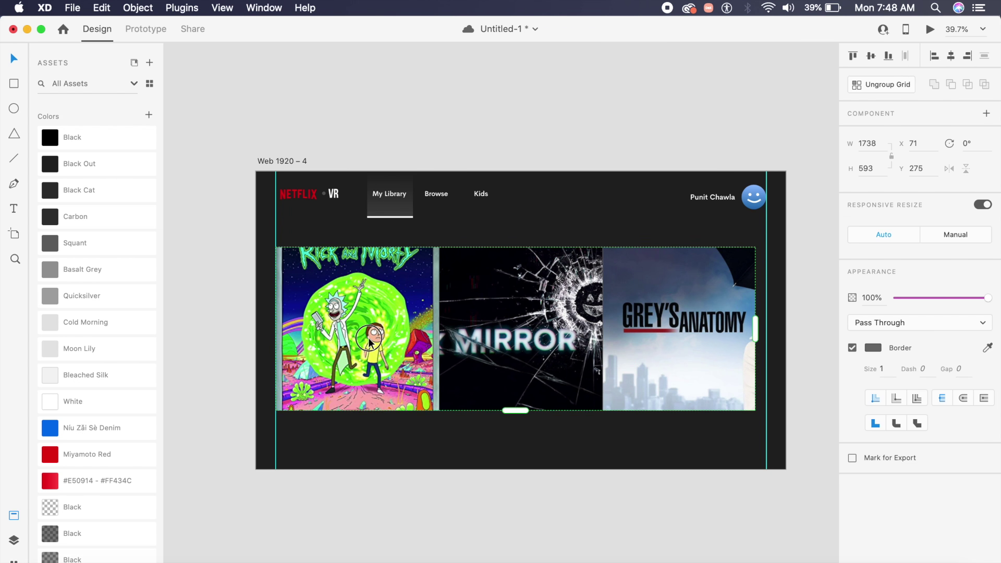
{"action": "double_click", "coordinate": [369, 342]}
{"action": "left_click", "coordinate": [545, 442]}
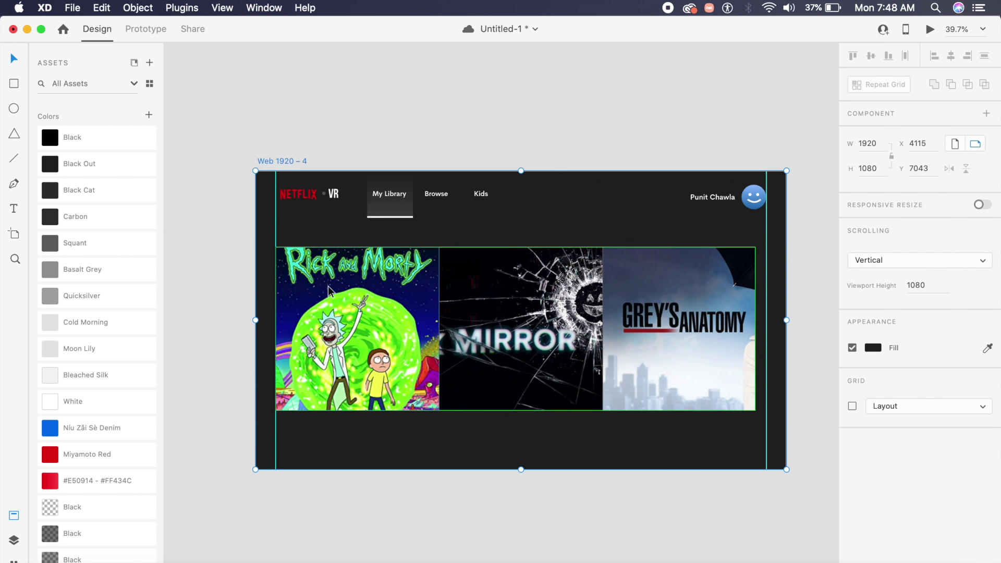
{"action": "left_click", "coordinate": [358, 303]}
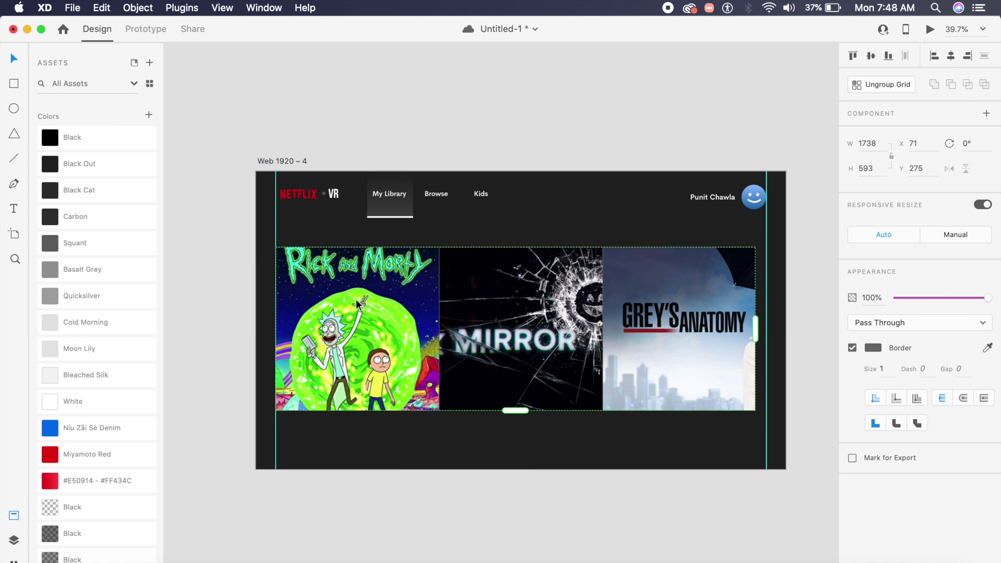
{"action": "left_click", "coordinate": [890, 86]}
{"action": "left_click", "coordinate": [604, 112]}
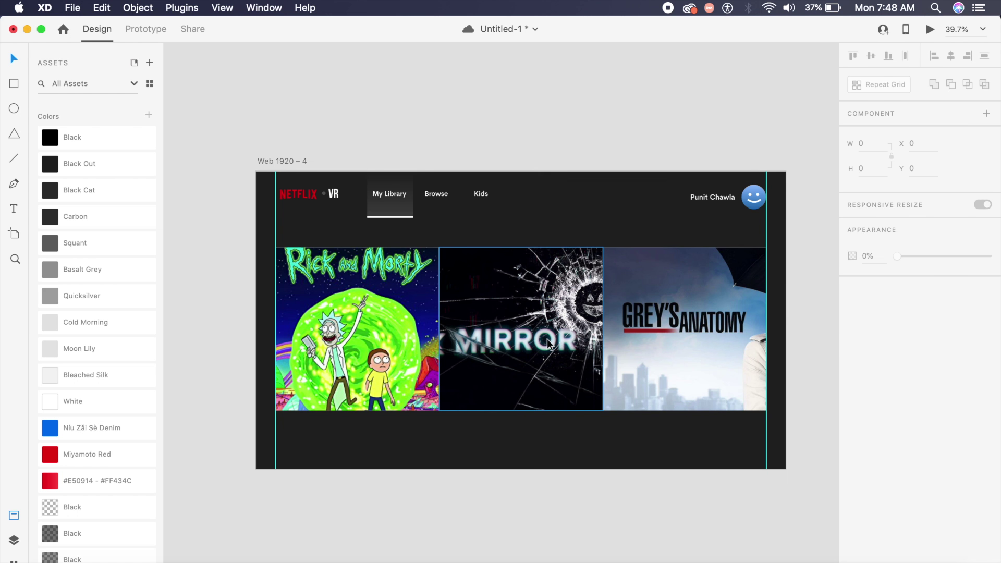
{"action": "left_click", "coordinate": [547, 344]}
{"action": "key", "text": "shift+Tab"}
{"action": "key", "text": "Escape"}
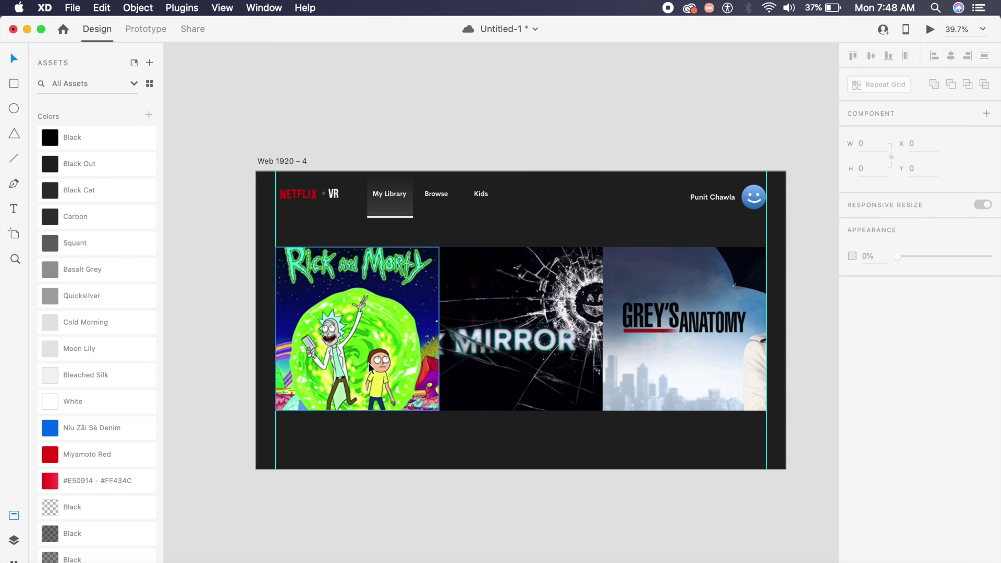
Step: Add a 'Reck Morty' title at the bottom of the Rick and Morty poster, nudged lower
{"action": "key", "text": "t"}
{"action": "left_click", "coordinate": [289, 380]}
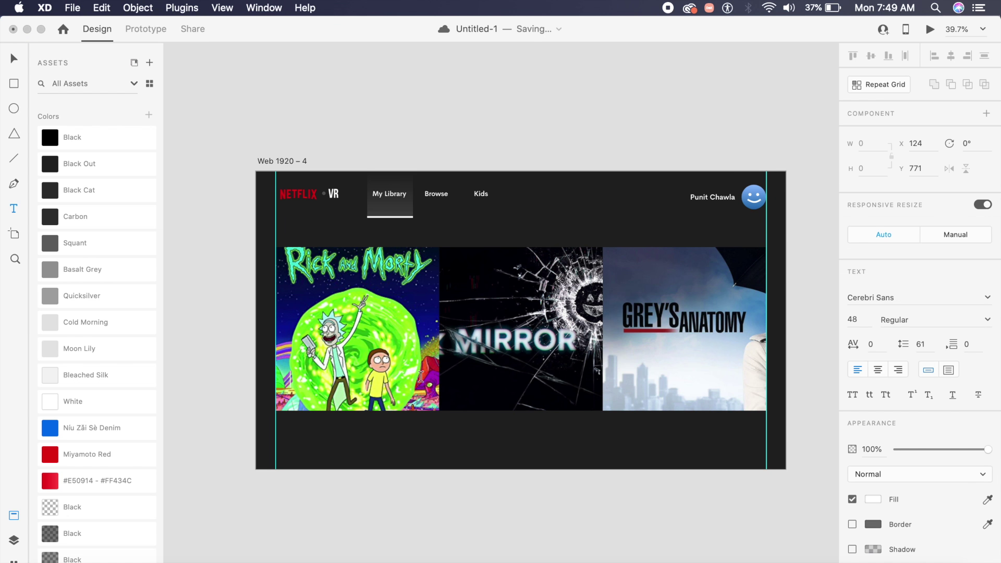
{"action": "type", "text": "Re"}
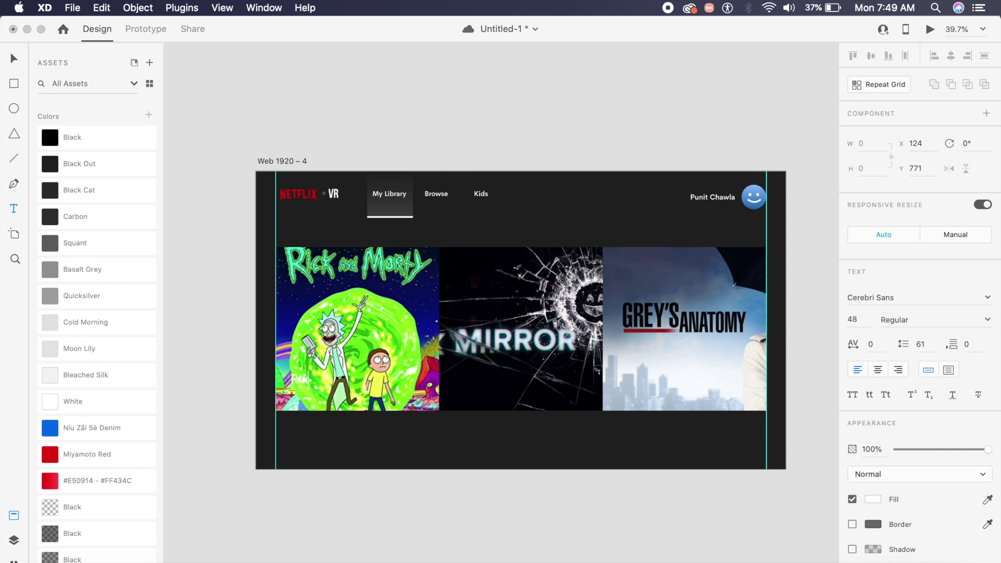
{"action": "type", "text": "ck Morty"}
{"action": "key", "text": "Escape"}
{"action": "left_click", "coordinate": [335, 394]}
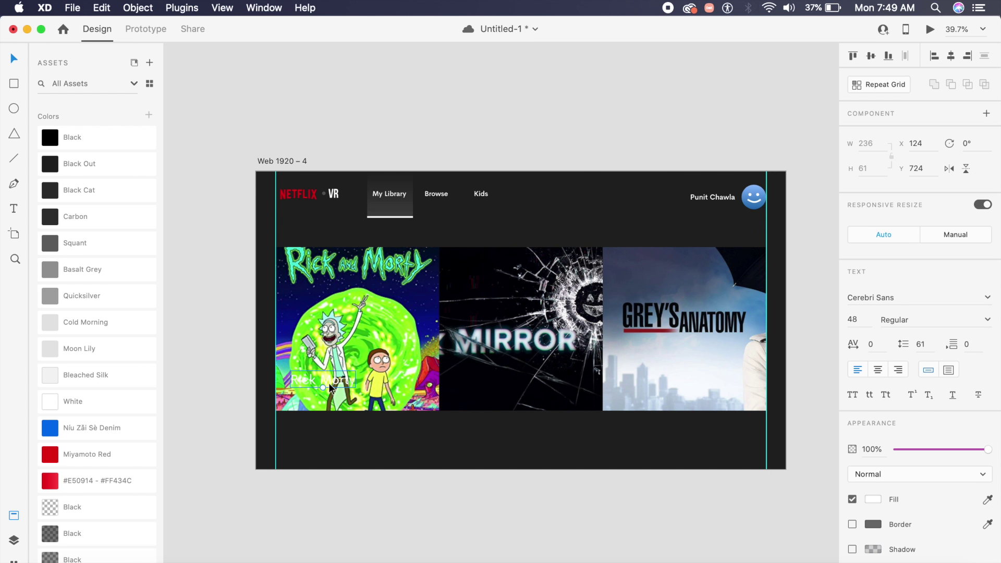
{"action": "left_click_drag", "start_coordinate": [333, 388], "coordinate": [334, 399]}
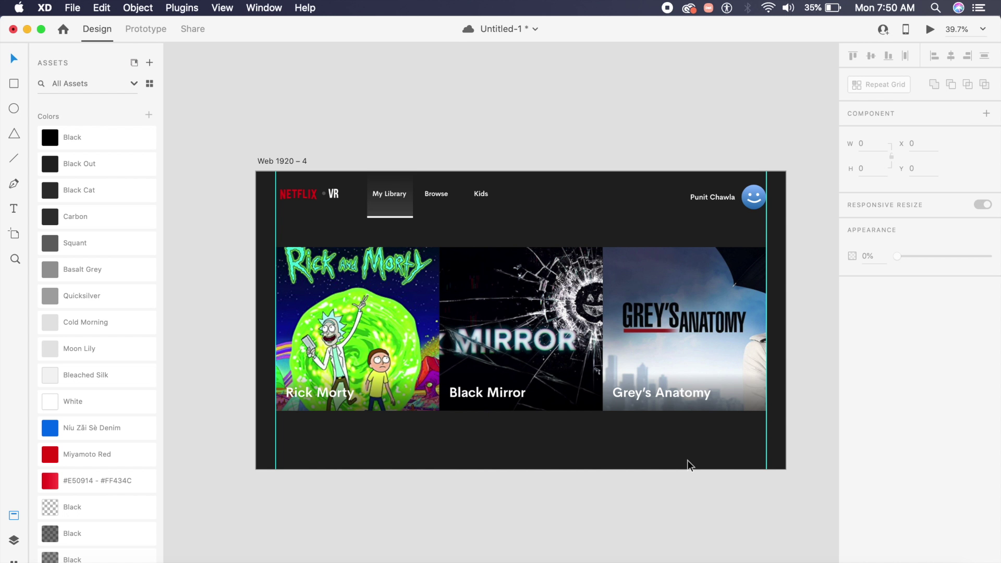
Step: Save the design file
{"action": "key", "text": "cmd+s"}
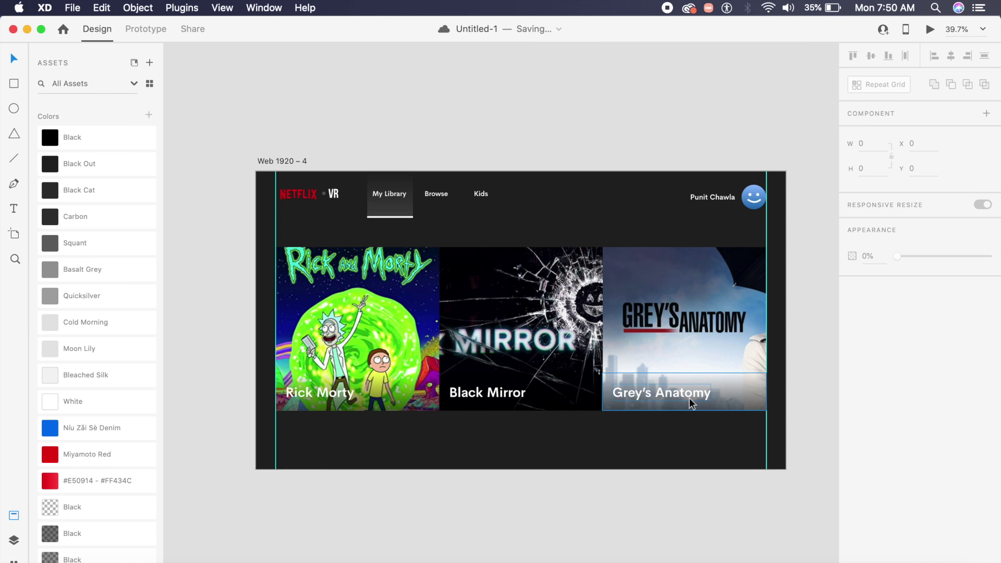
{"action": "scroll", "coordinate": [433, 487], "scroll_direction": "right", "scroll_amount": 1}
{"action": "scroll", "coordinate": [433, 489], "scroll_direction": "down", "scroll_amount": 3}
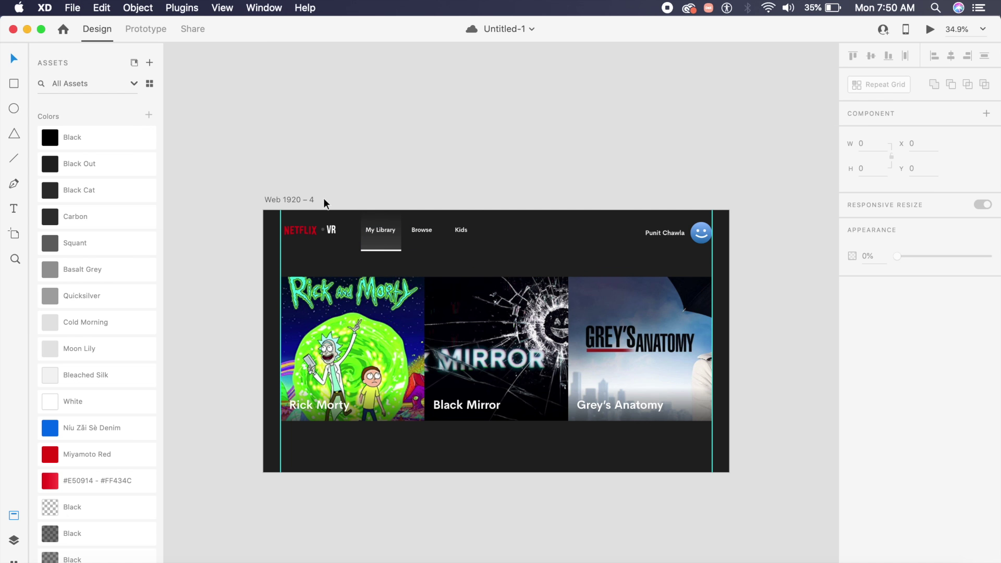
Step: Duplicate the Web 1920 – 4 artboard and enlarge the Rick and Morty poster in the copy
{"action": "left_click", "coordinate": [299, 202]}
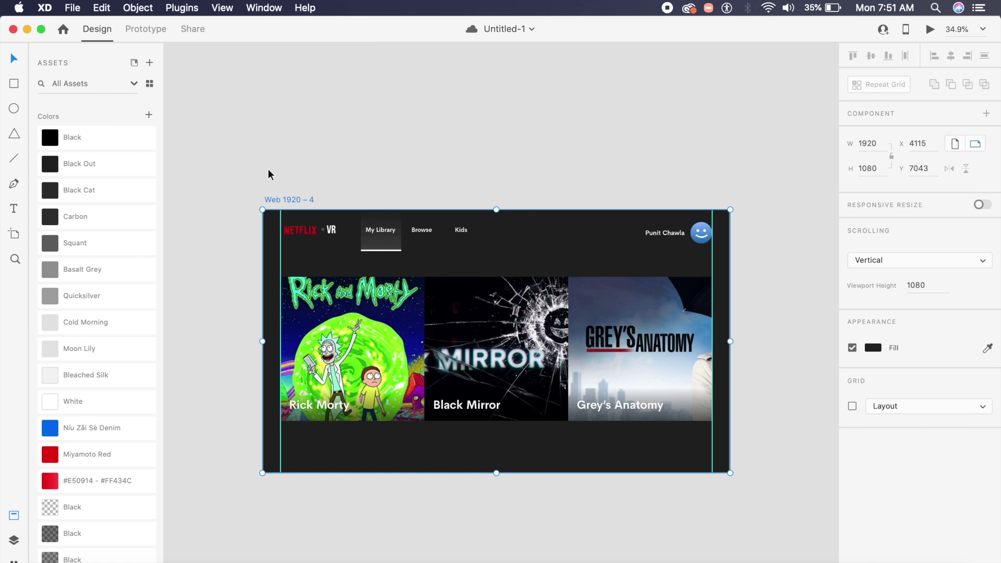
{"action": "key", "text": "super+d"}
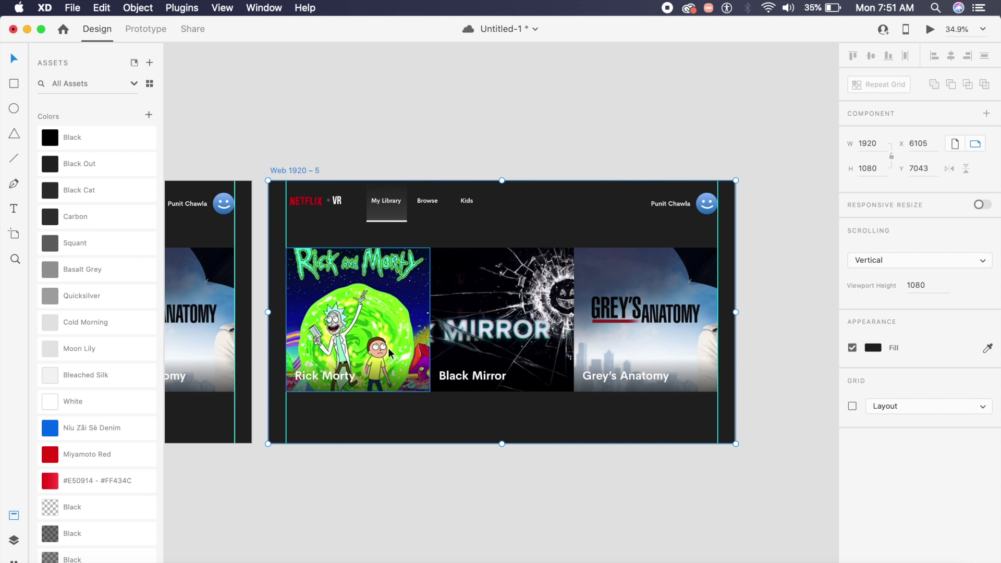
{"action": "left_click", "coordinate": [414, 381]}
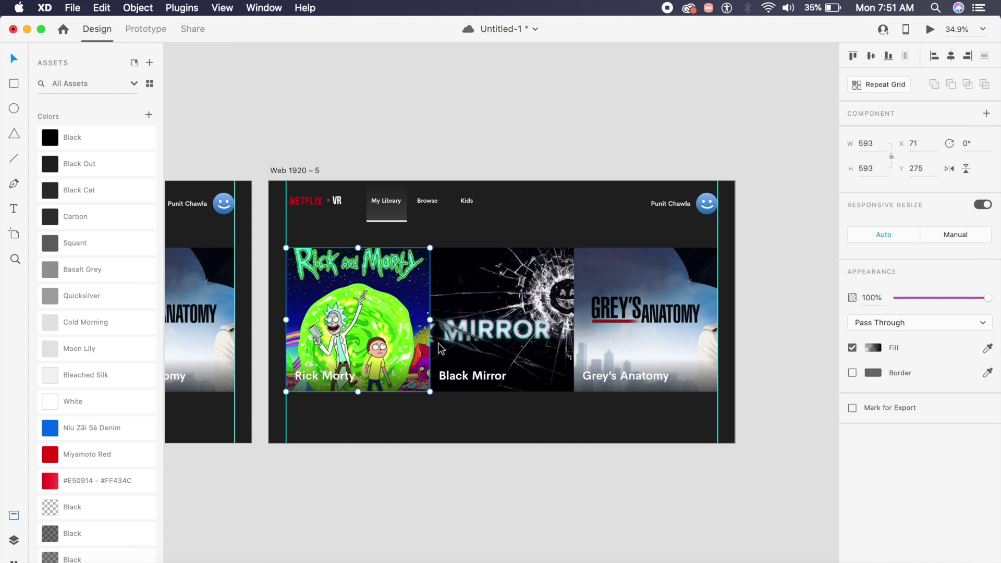
{"action": "left_click_drag", "start_coordinate": [430, 392], "coordinate": [536, 420]}
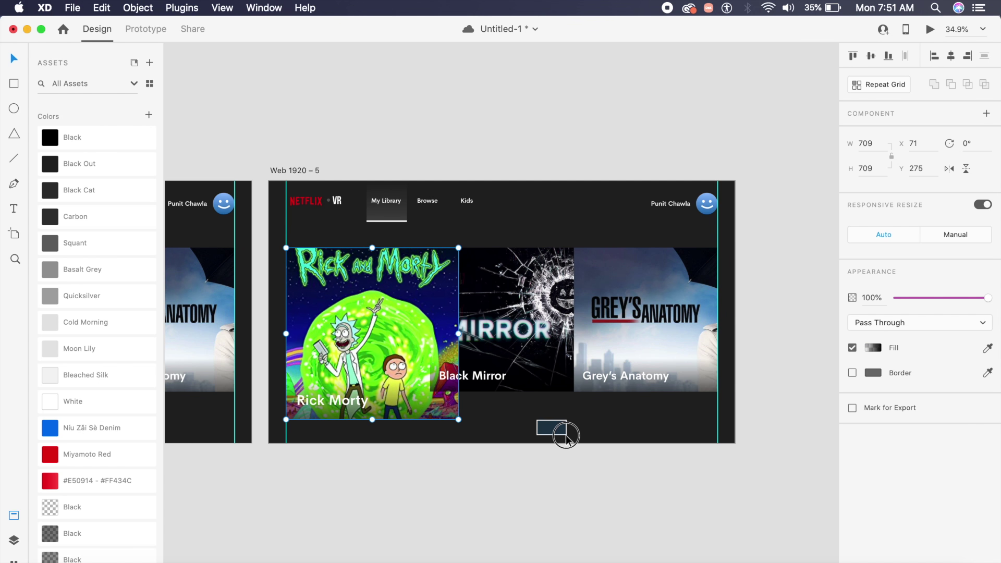
Step: Select the poster row group with the Layers panel showing
{"action": "left_click", "coordinate": [556, 433]}
{"action": "left_click", "coordinate": [449, 417]}
{"action": "key", "text": "super+y"}
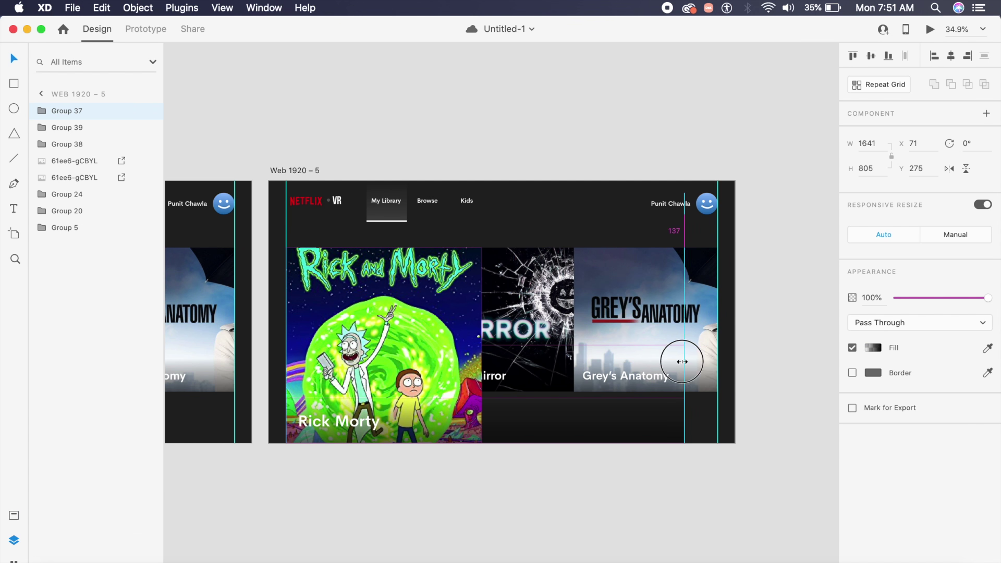
{"action": "left_click", "coordinate": [500, 486]}
{"action": "left_click", "coordinate": [484, 336]}
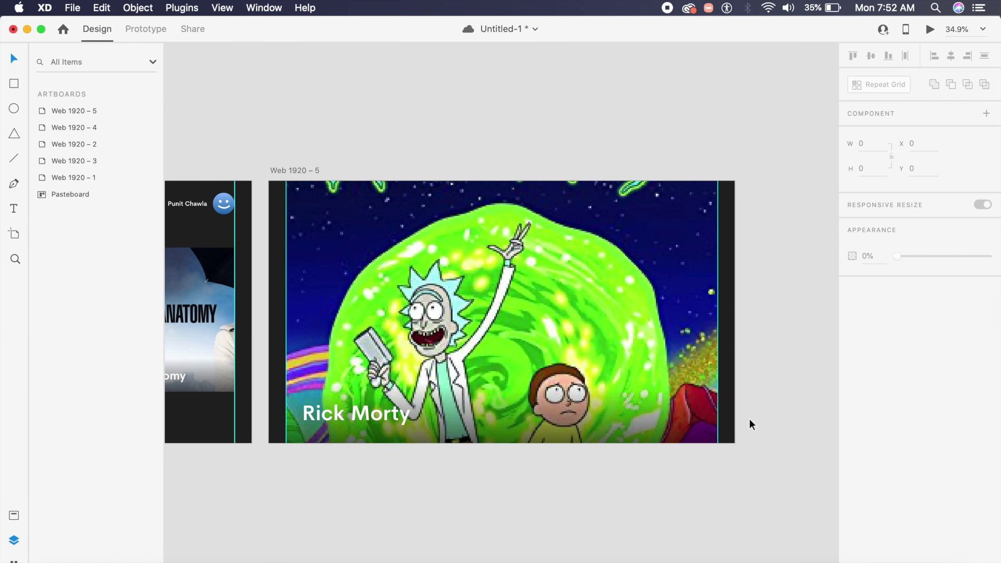
{"action": "scroll", "coordinate": [749, 419], "scroll_direction": "left", "scroll_amount": 2}
Step: Draw a square just right of Rick and duplicate it to its left
{"action": "key", "text": "r"}
{"action": "left_click_drag", "start_coordinate": [538, 293], "coordinate": [621, 373]}
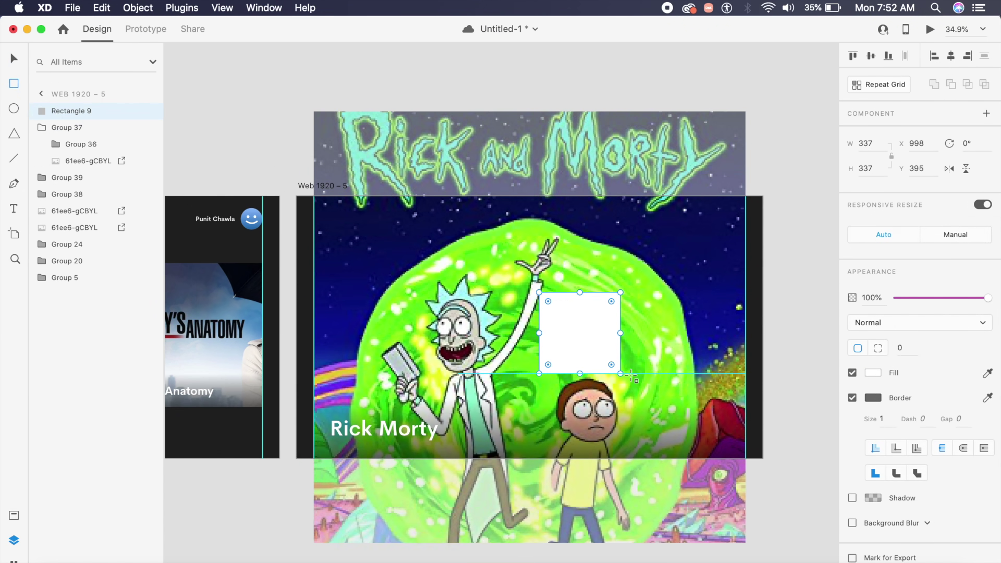
{"action": "key", "text": "Escape"}
{"action": "left_click", "coordinate": [579, 323]}
{"action": "left_click_drag", "start_coordinate": [589, 339], "coordinate": [509, 337], "text": "alt"}
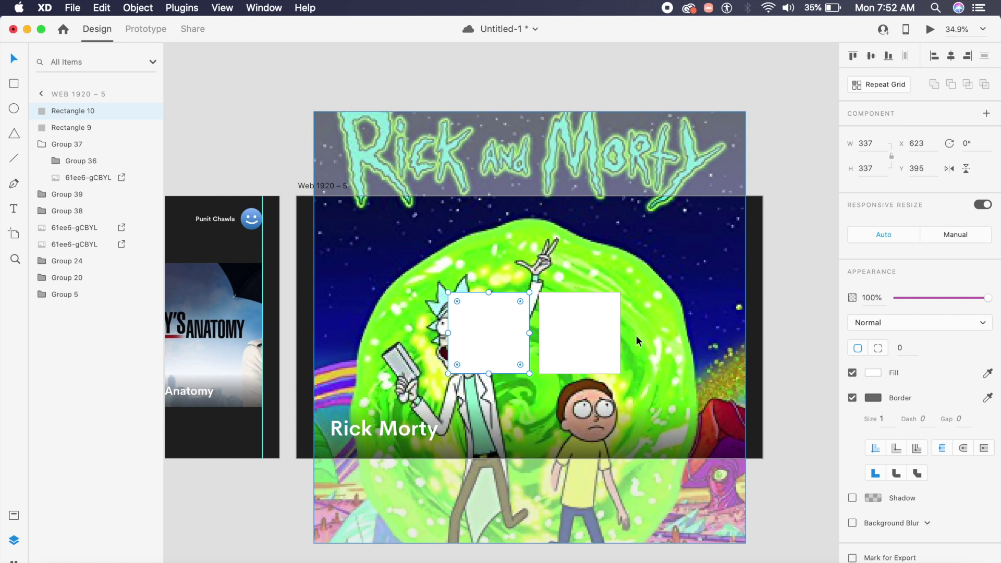
Step: Give both squares a 24 corner radius, discarding a trial 45° rotation
{"action": "left_click", "coordinate": [605, 356], "text": "shift"}
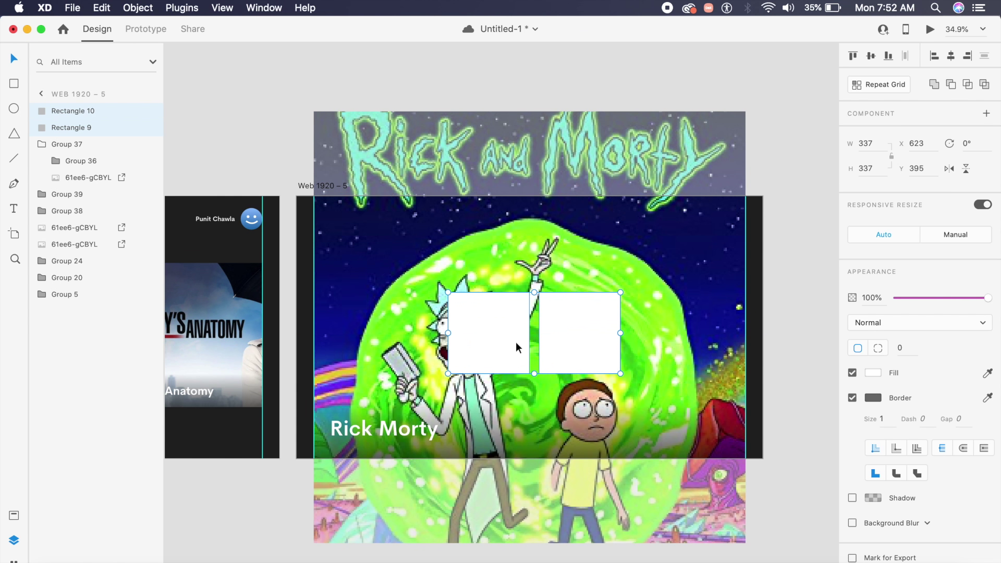
{"action": "left_click", "coordinate": [978, 148]}
{"action": "type", "text": "45"}
{"action": "key", "text": "Return"}
{"action": "key", "text": "ctrl+z"}
{"action": "left_click", "coordinate": [900, 347]}
{"action": "type", "text": "12"}
{"action": "key", "text": "Return"}
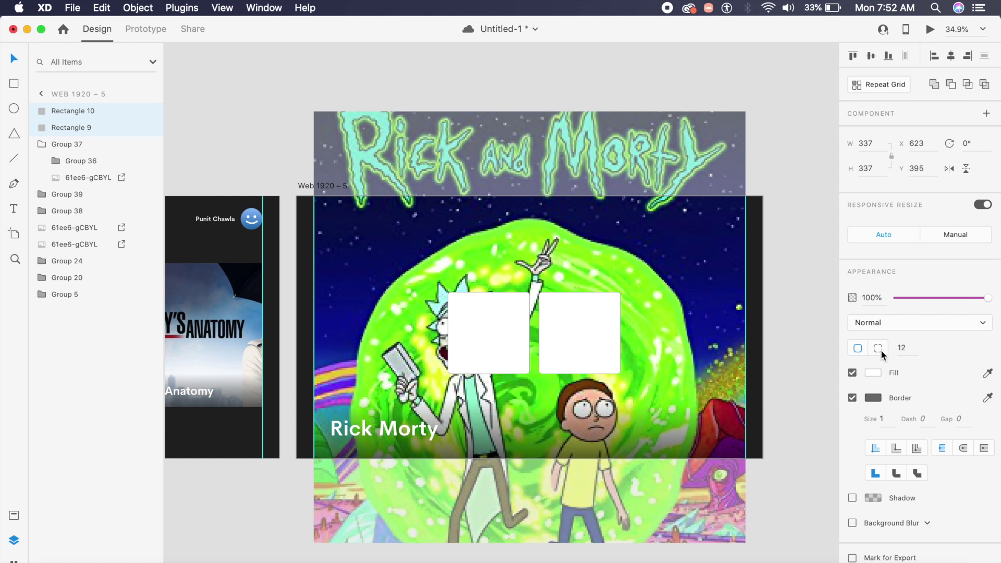
{"action": "left_click", "coordinate": [901, 348]}
{"action": "type", "text": "24"}
{"action": "key", "text": "Return"}
Step: Remove the border from the right square only
{"action": "left_click", "coordinate": [803, 347]}
{"action": "left_click", "coordinate": [567, 340]}
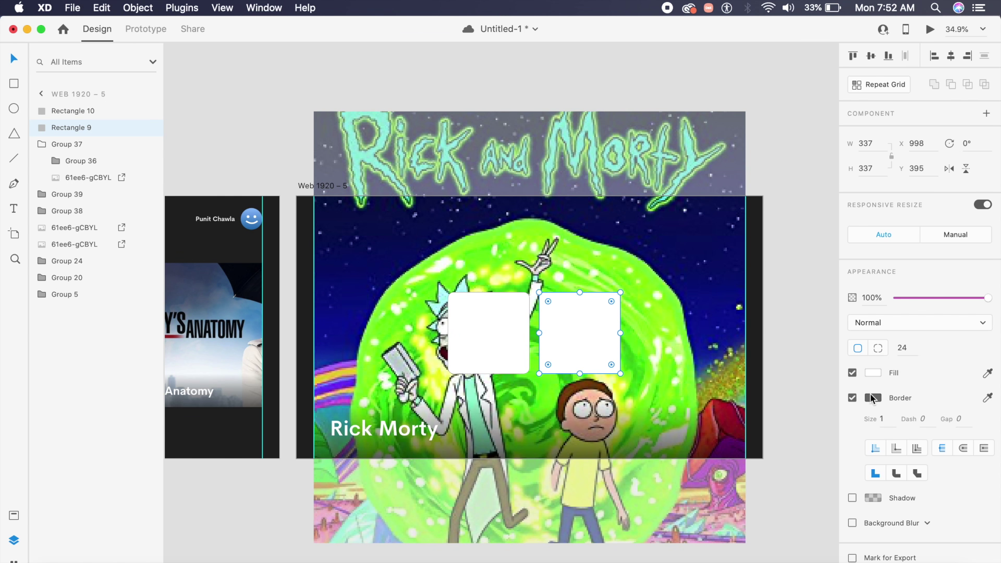
{"action": "left_click", "coordinate": [851, 397]}
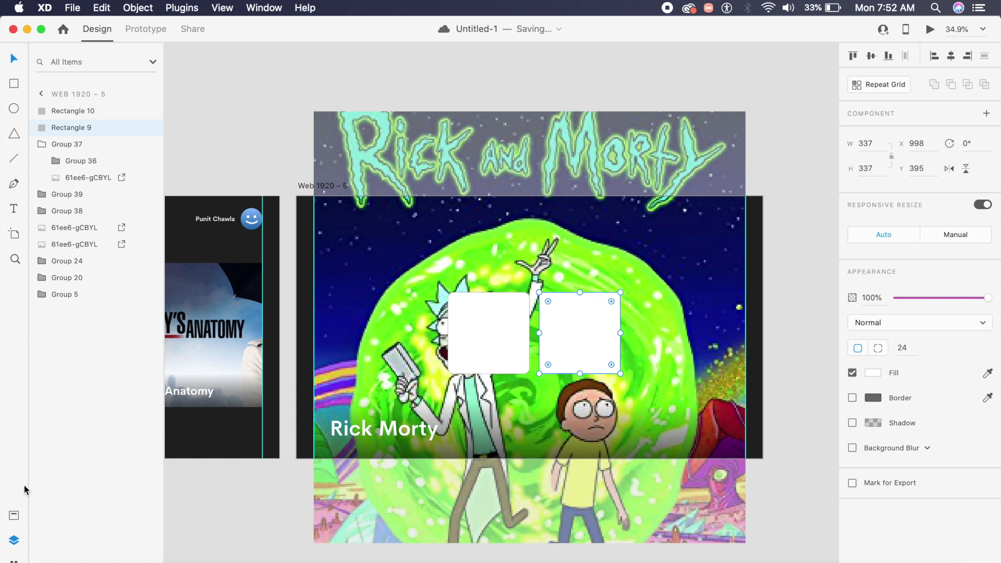
Step: Fill the right square with Miyamoto Red and label it 'Play Now'
{"action": "left_click", "coordinate": [13, 516]}
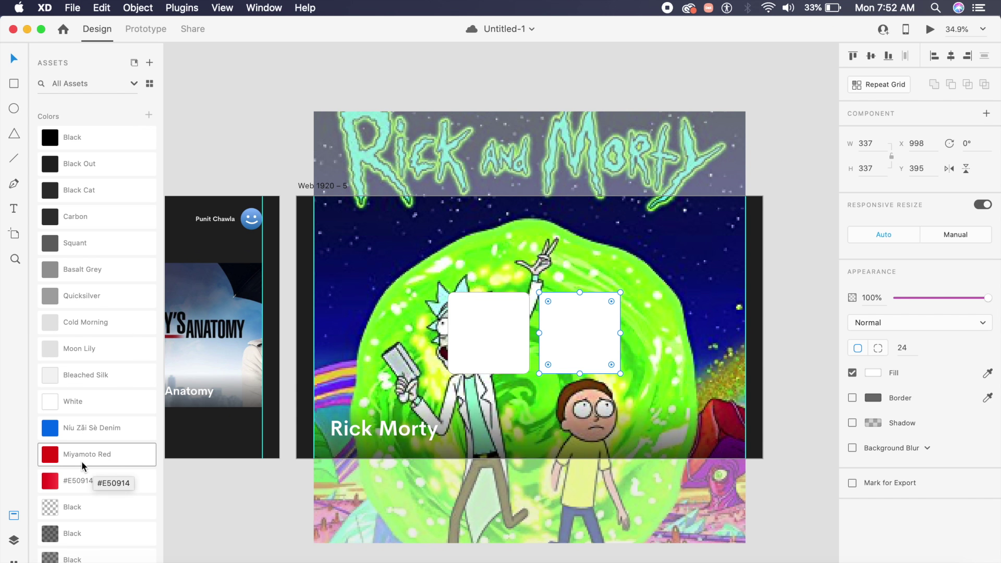
{"action": "left_click", "coordinate": [97, 460]}
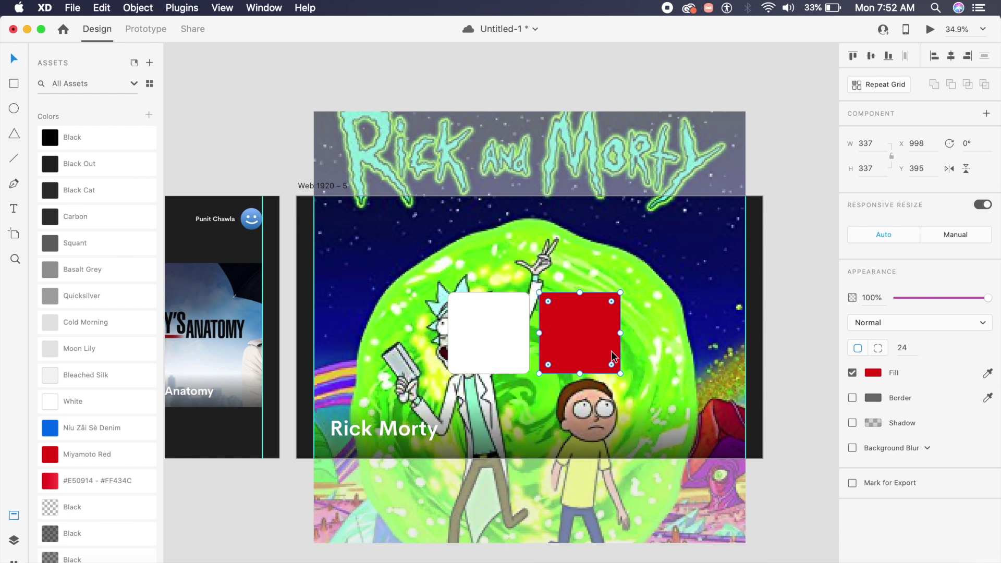
{"action": "key", "text": "t"}
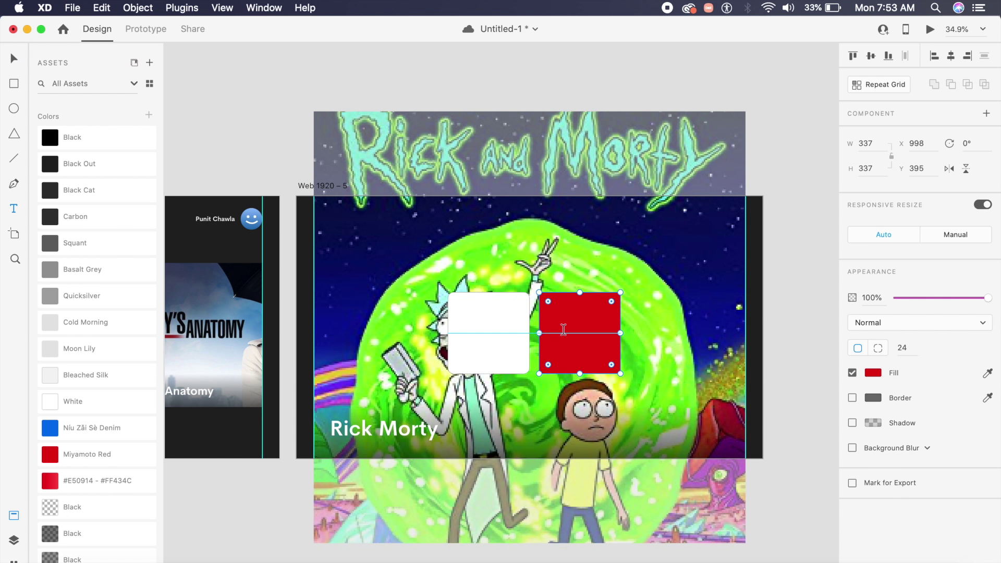
{"action": "left_click", "coordinate": [563, 330]}
{"action": "type", "text": "Play Now"}
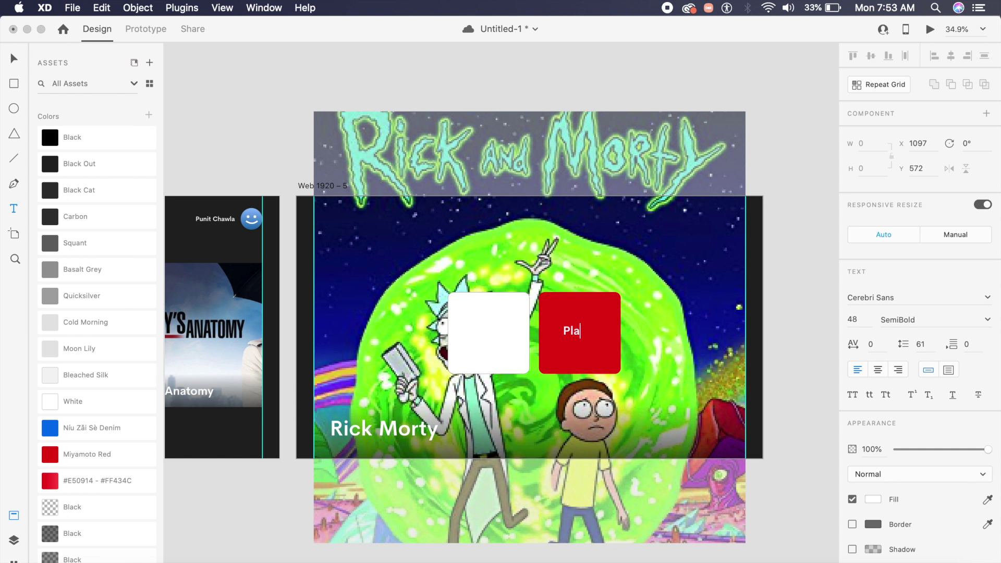
{"action": "key", "text": "Escape"}
Step: Make the left square borderless, black-filled, at 50% opacity
{"action": "left_click", "coordinate": [502, 334]}
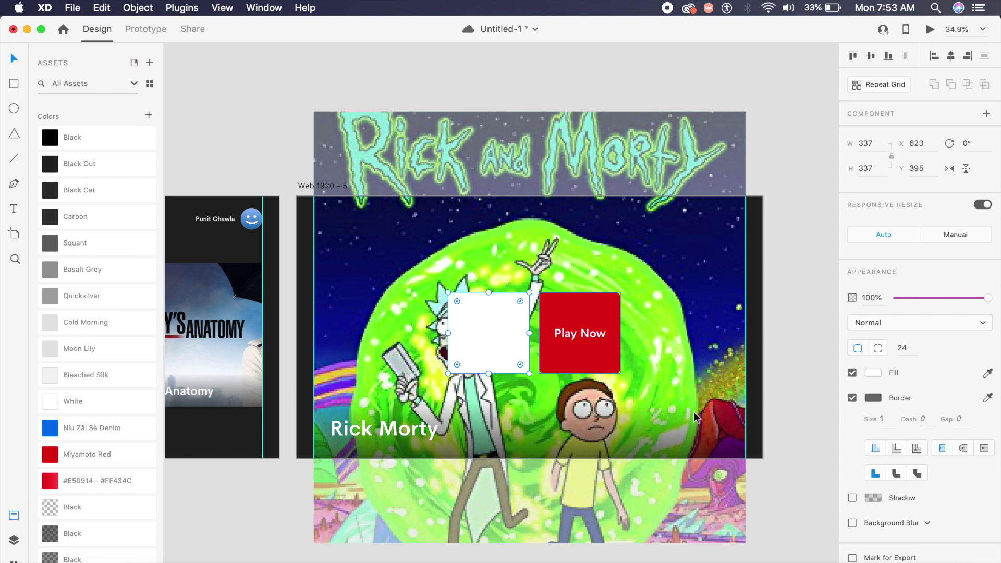
{"action": "left_click", "coordinate": [852, 398]}
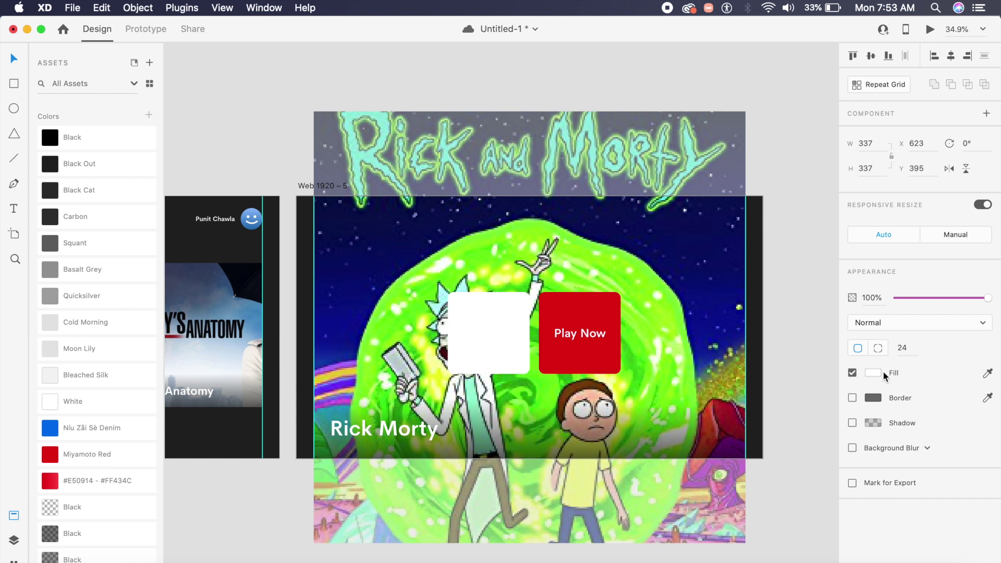
{"action": "left_click", "coordinate": [873, 372]}
{"action": "left_click_drag", "start_coordinate": [778, 373], "coordinate": [669, 439]}
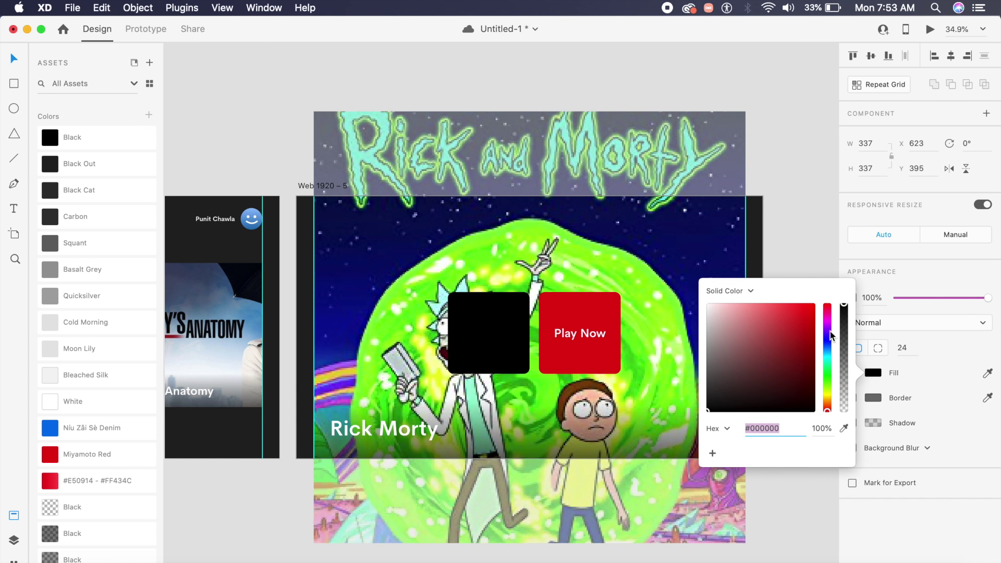
{"action": "left_click", "coordinate": [865, 298]}
{"action": "type", "text": "50"}
{"action": "key", "text": "Return"}
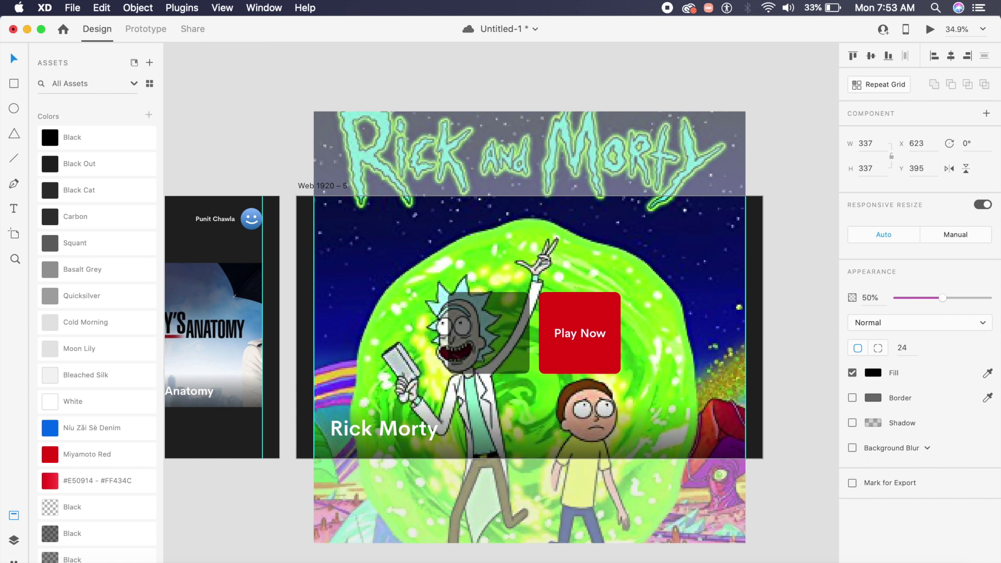
Step: Add 'Go Back' text on the translucent left square
{"action": "left_click", "coordinate": [820, 331]}
{"action": "key", "text": "t"}
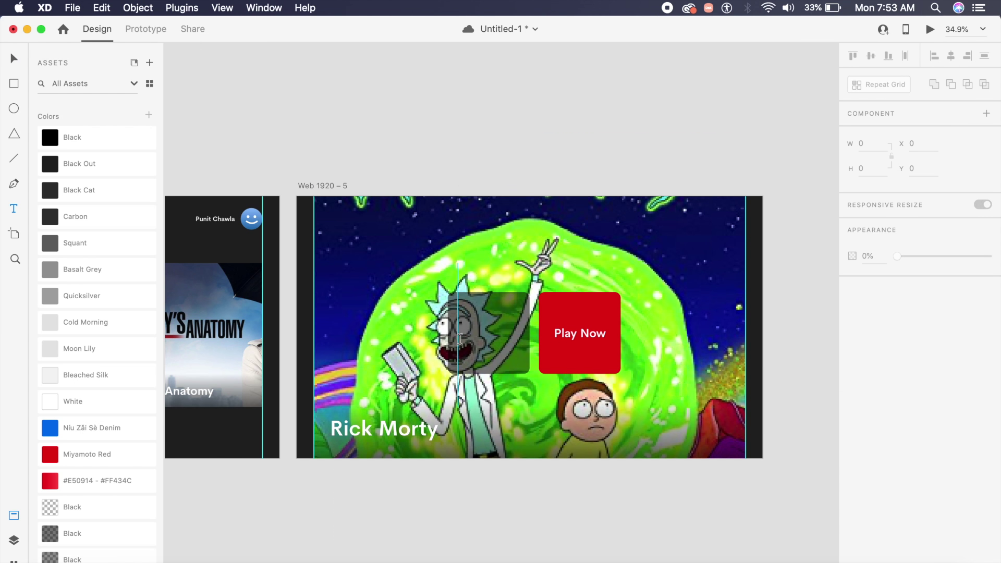
{"action": "left_click", "coordinate": [468, 334]}
{"action": "type", "text": "Go Back"}
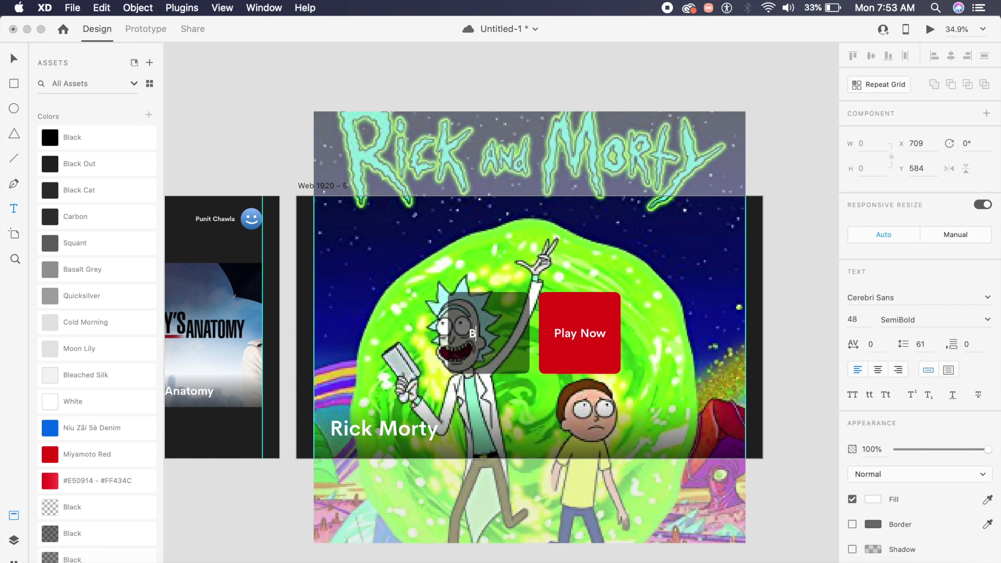
{"action": "key", "text": "Escape"}
Step: Check the Rick Morty and Black Mirror library cards, then list installed plugins
{"action": "scroll", "coordinate": [749, 400], "scroll_direction": "left", "scroll_amount": 3}
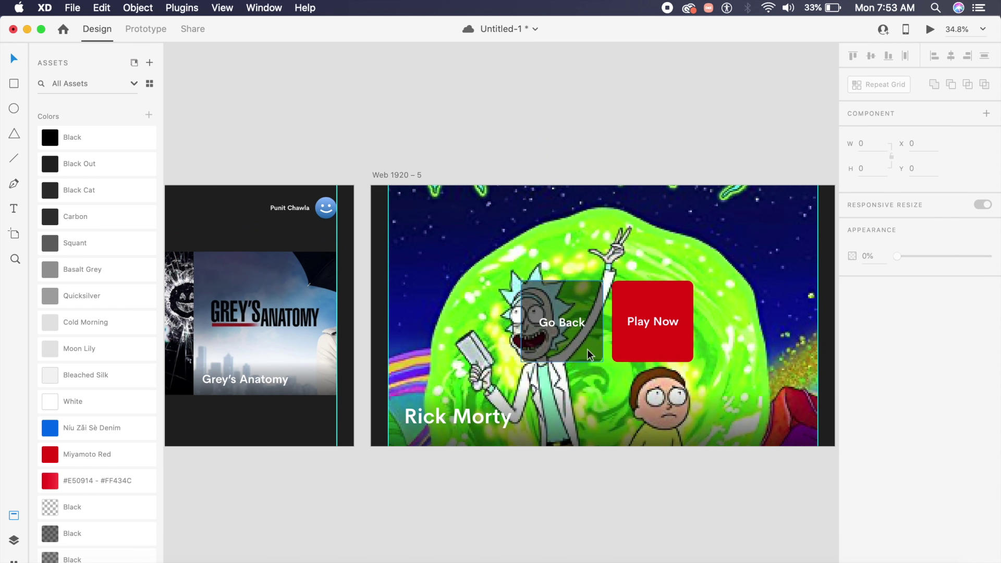
{"action": "scroll", "coordinate": [587, 348], "scroll_direction": "left", "scroll_amount": 10}
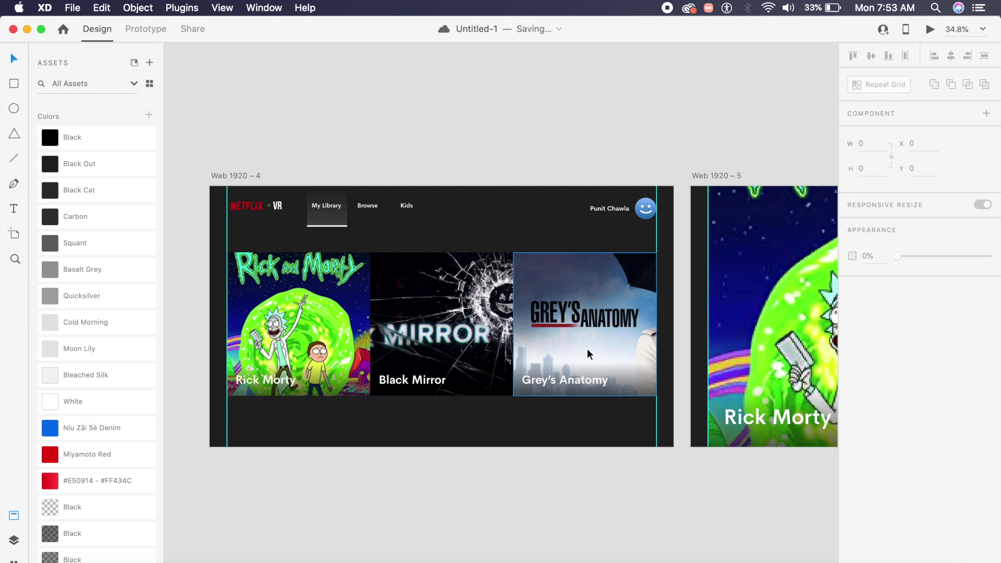
{"action": "left_click", "coordinate": [331, 304]}
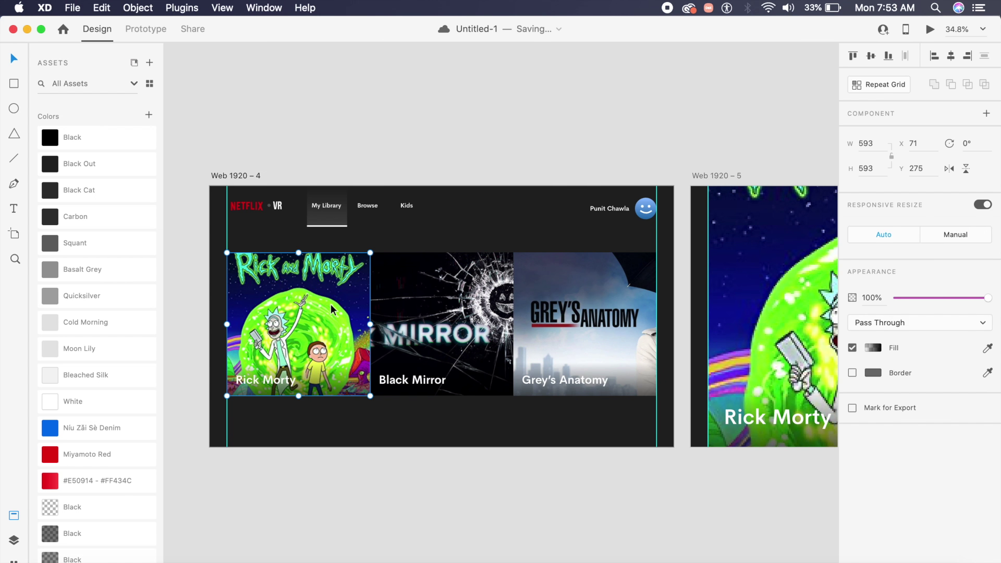
{"action": "left_click", "coordinate": [484, 323]}
{"action": "left_click", "coordinate": [315, 500]}
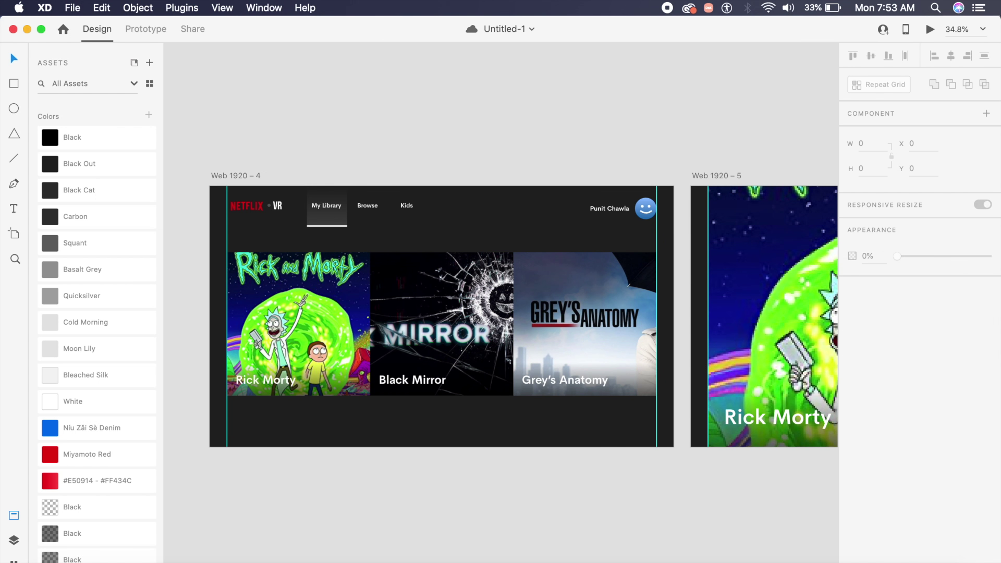
{"action": "left_click", "coordinate": [14, 559]}
Step: Launch DraftXR from the plugins list and pick artboard Web 1920 – 4
{"action": "scroll", "coordinate": [105, 418], "scroll_direction": "down", "scroll_amount": 3}
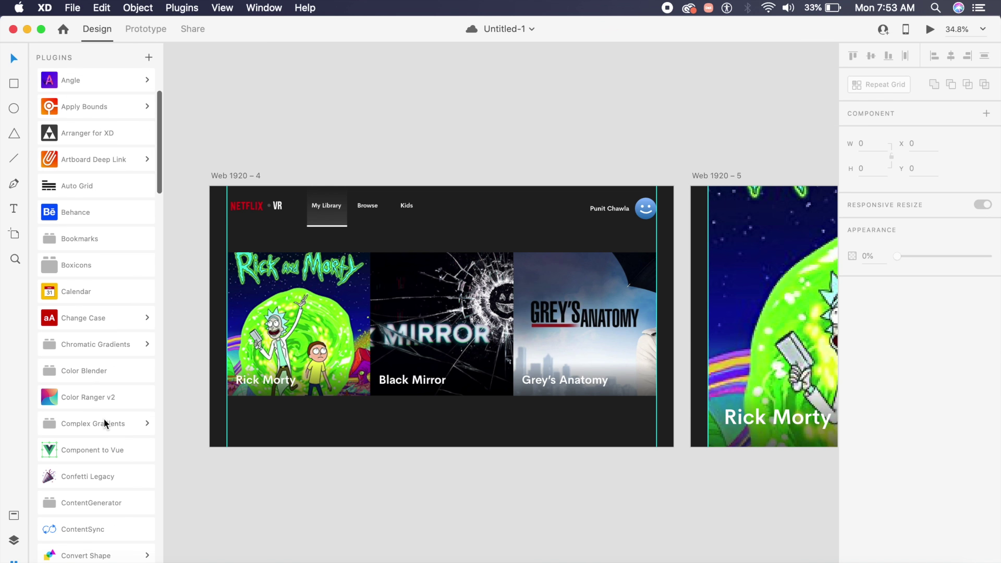
{"action": "scroll", "coordinate": [104, 418], "scroll_direction": "down", "scroll_amount": 5}
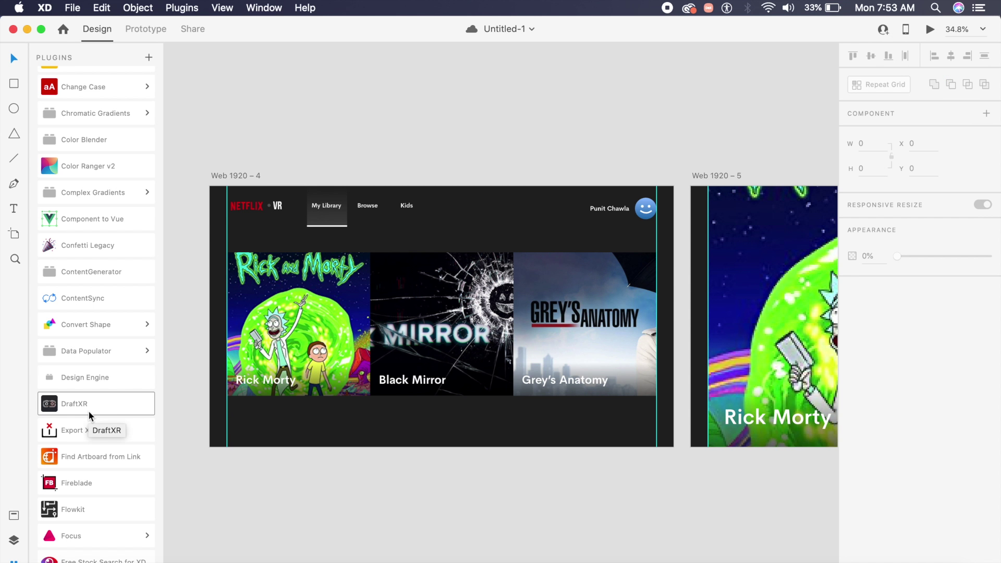
{"action": "left_click", "coordinate": [89, 412]}
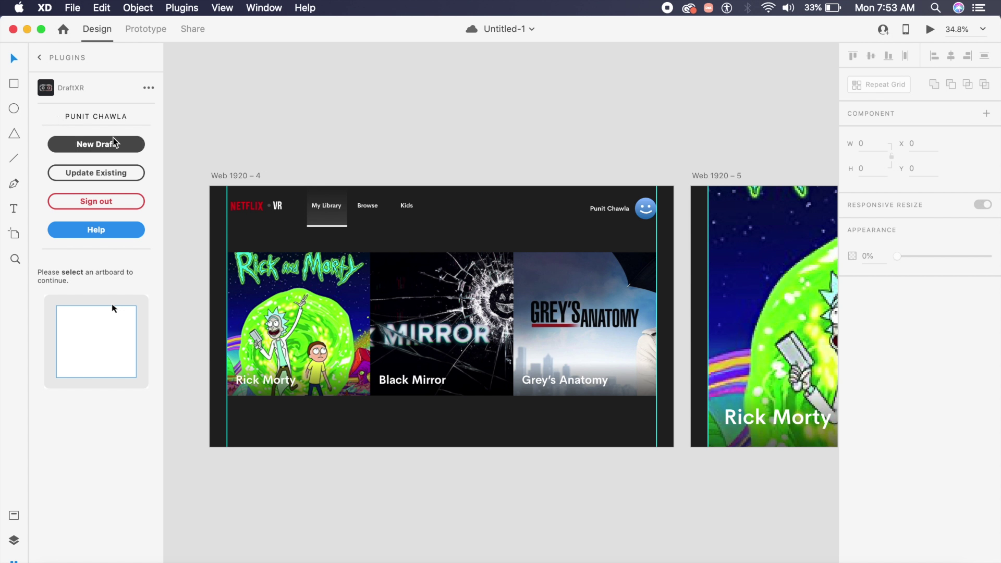
{"action": "left_click", "coordinate": [242, 176]}
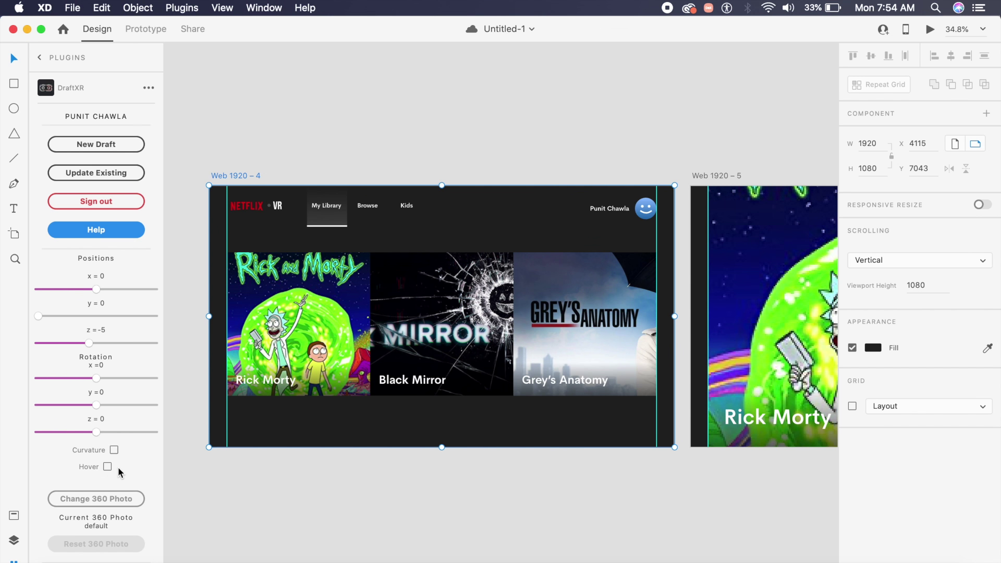
Step: Review the DraftXR placement settings and begin a New Draft
{"action": "scroll", "coordinate": [118, 467], "scroll_direction": "down", "scroll_amount": 2}
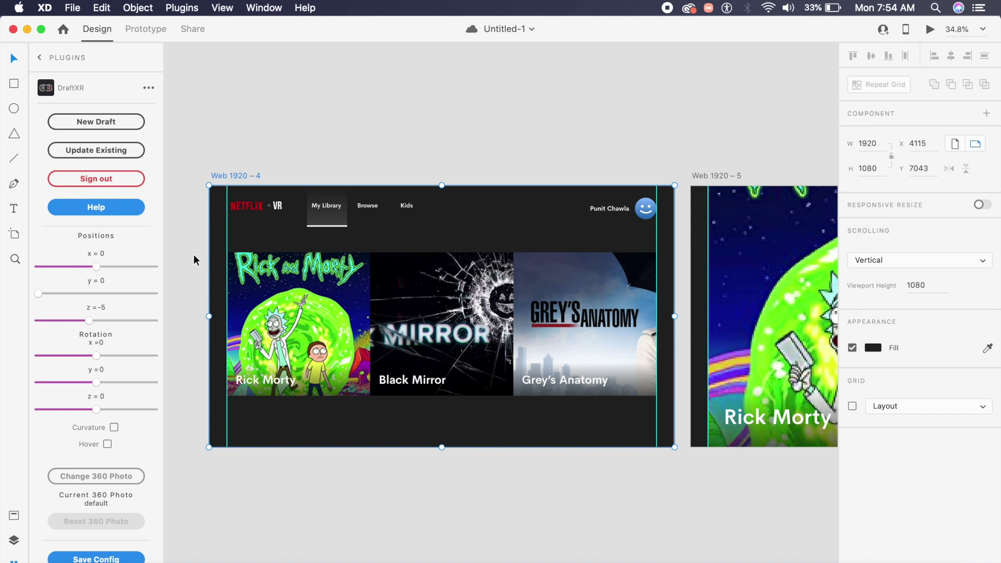
{"action": "scroll", "coordinate": [135, 266], "scroll_direction": "up", "scroll_amount": 2}
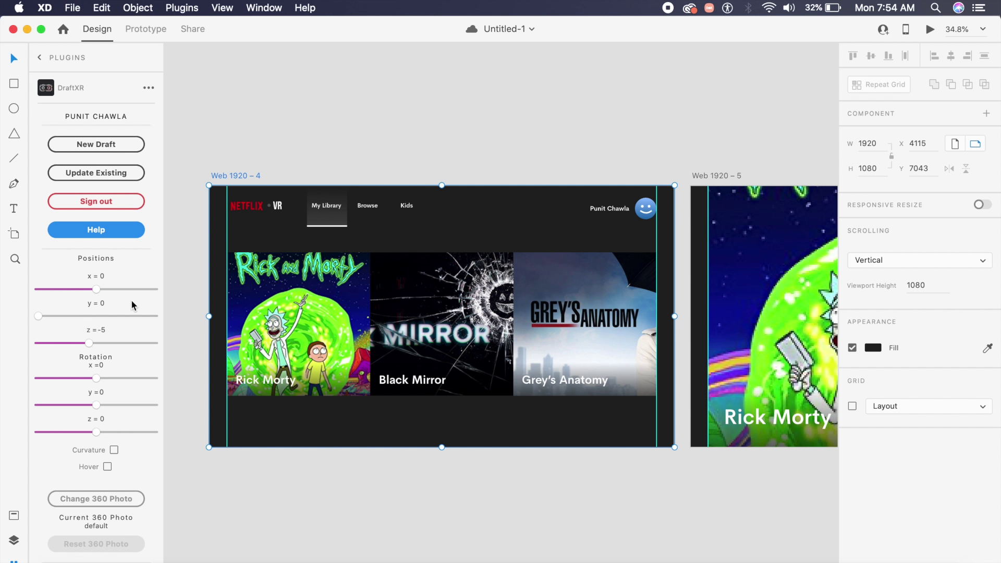
{"action": "left_click", "coordinate": [129, 151]}
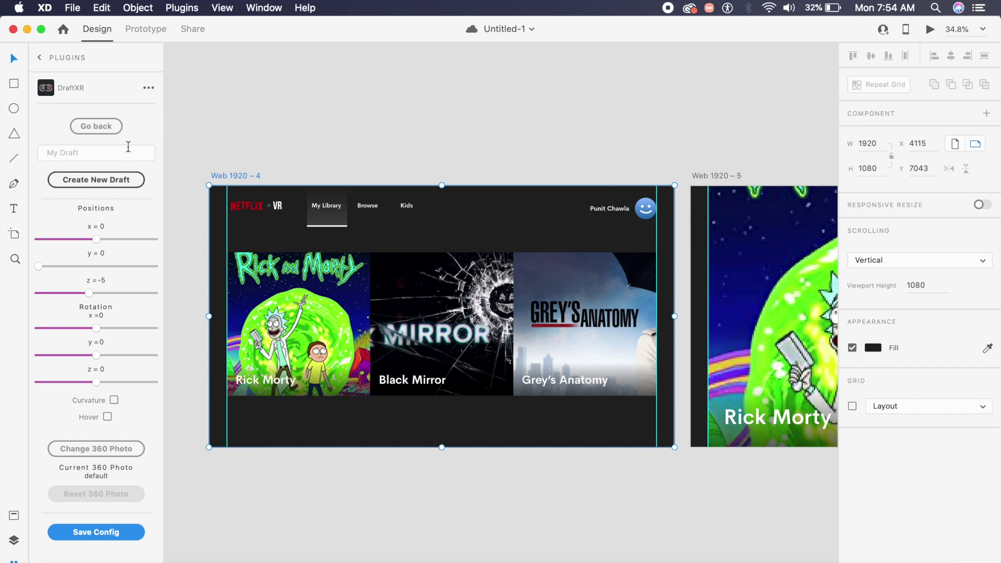
Step: Create the 'Youtube Experiment' draft for Web 1920 – 4, then choose Update Existing
{"action": "left_click", "coordinate": [102, 155]}
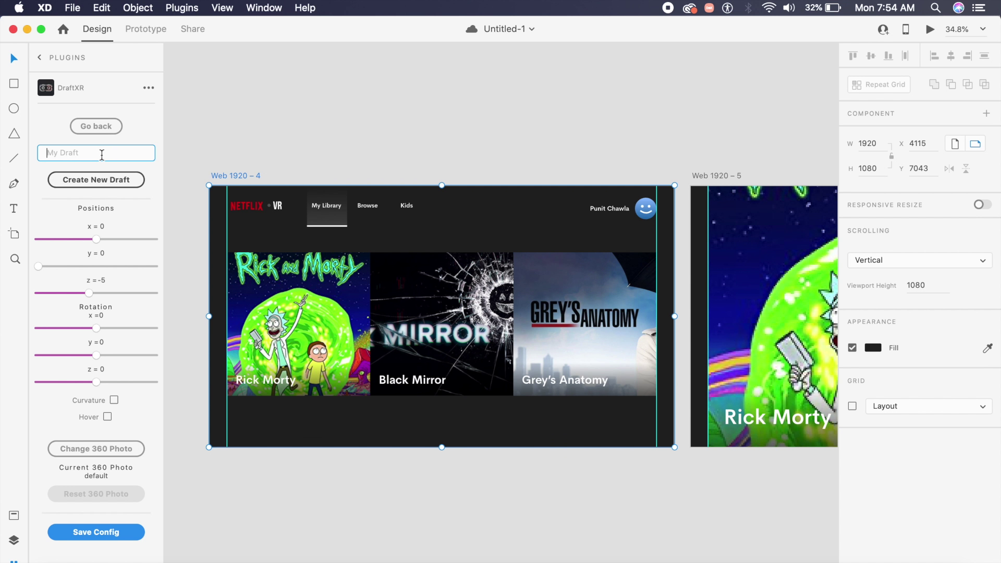
{"action": "type", "text": "Youtube Experiemtnent"}
{"action": "left_click", "coordinate": [122, 182]}
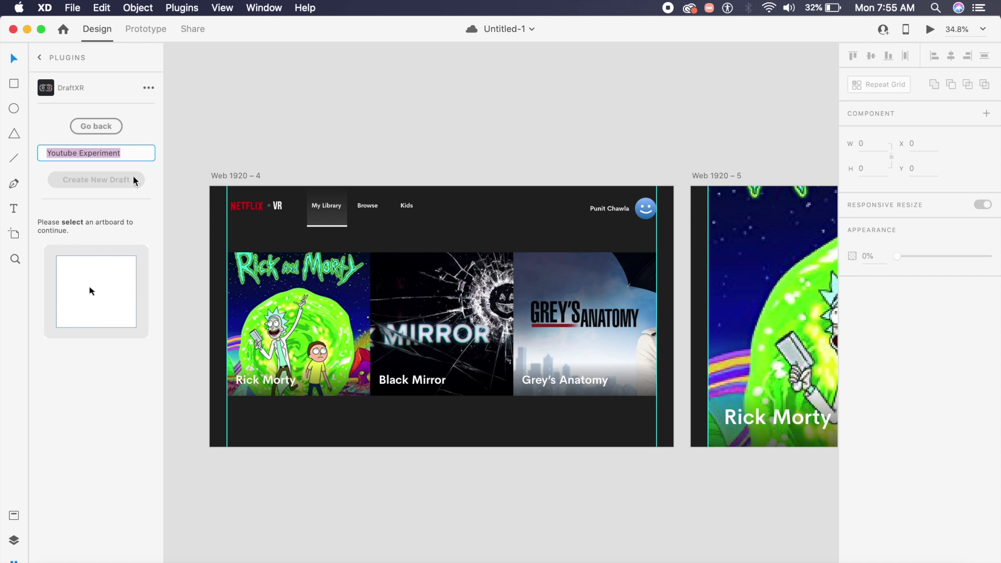
{"action": "left_click", "coordinate": [222, 175]}
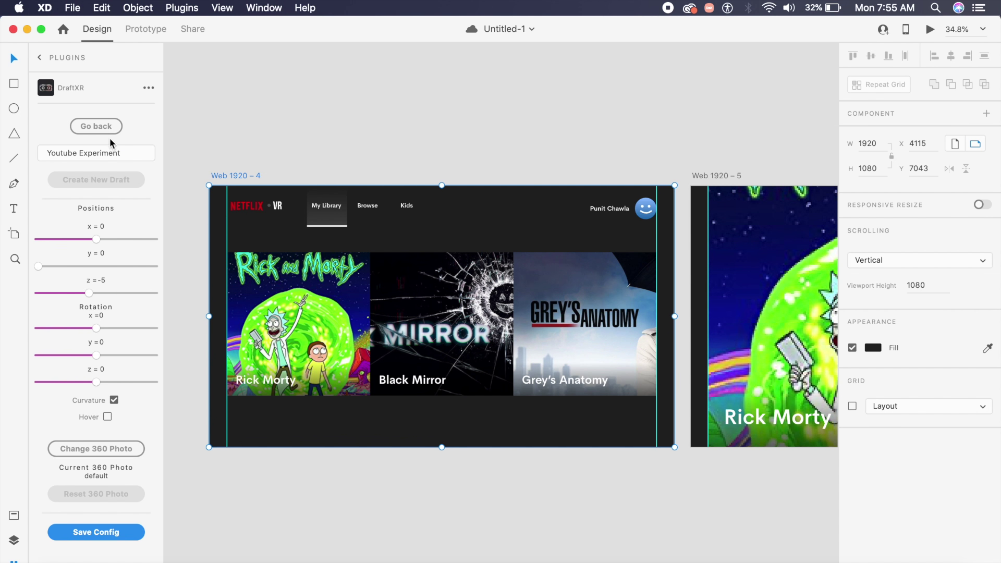
{"action": "left_click", "coordinate": [103, 129]}
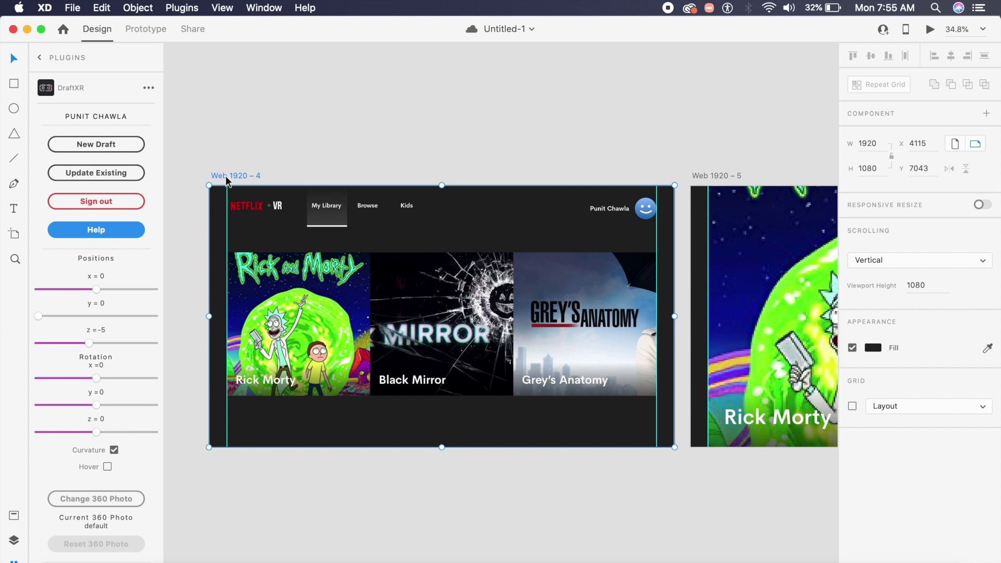
{"action": "left_click", "coordinate": [127, 176]}
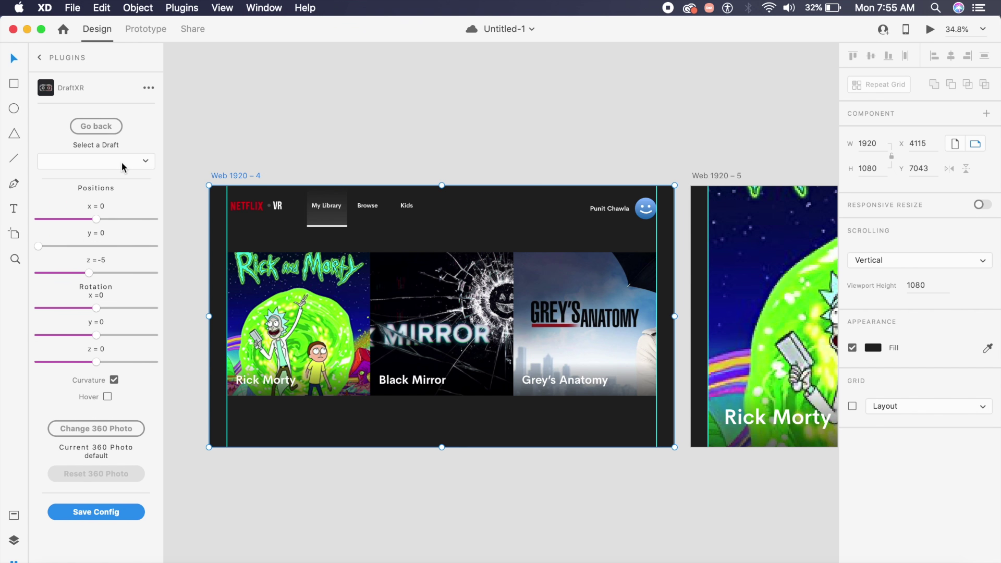
Step: Choose the Youtube Experiment draft and update it with Web 1920 – 4
{"action": "left_click", "coordinate": [121, 161]}
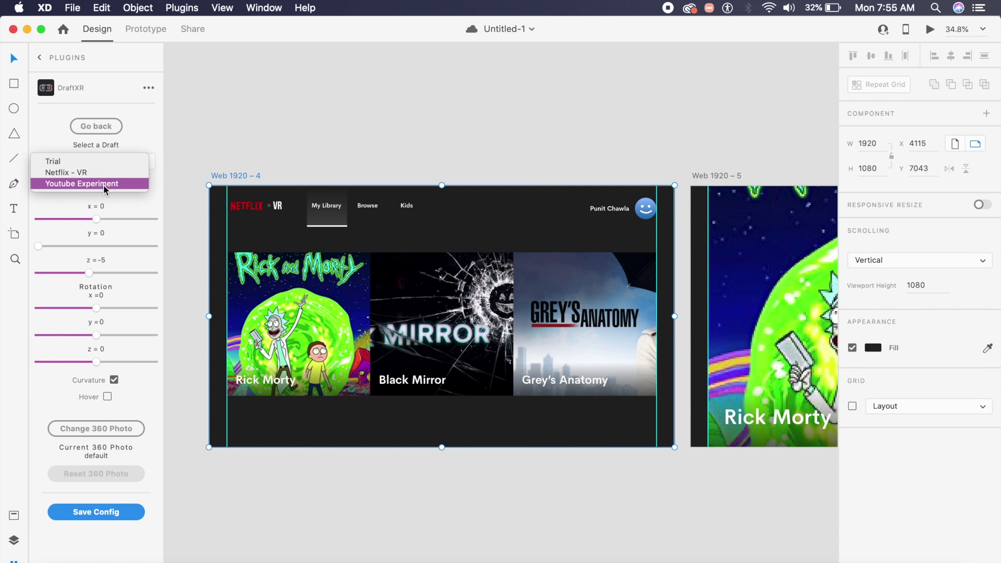
{"action": "left_click", "coordinate": [105, 184]}
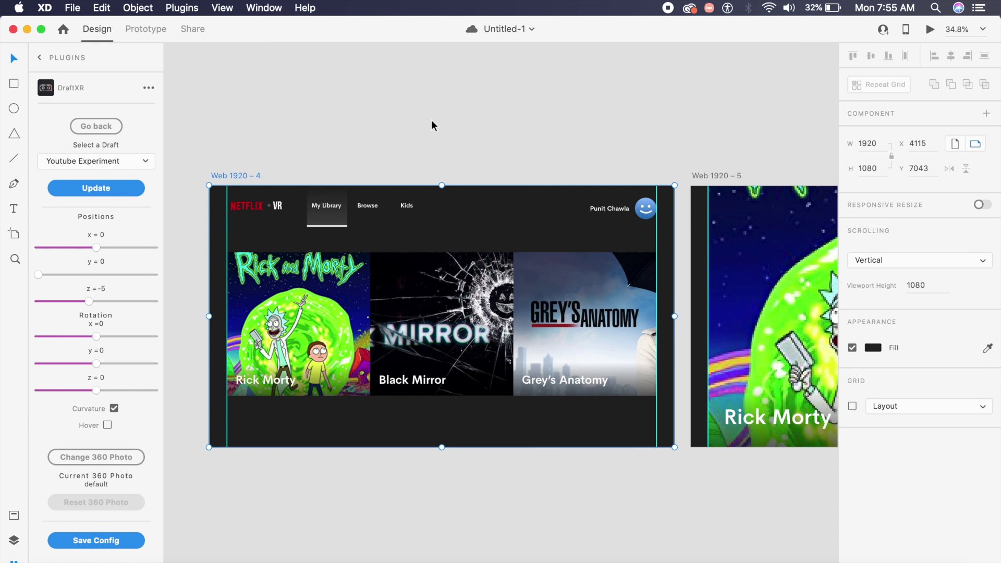
{"action": "left_click", "coordinate": [91, 189]}
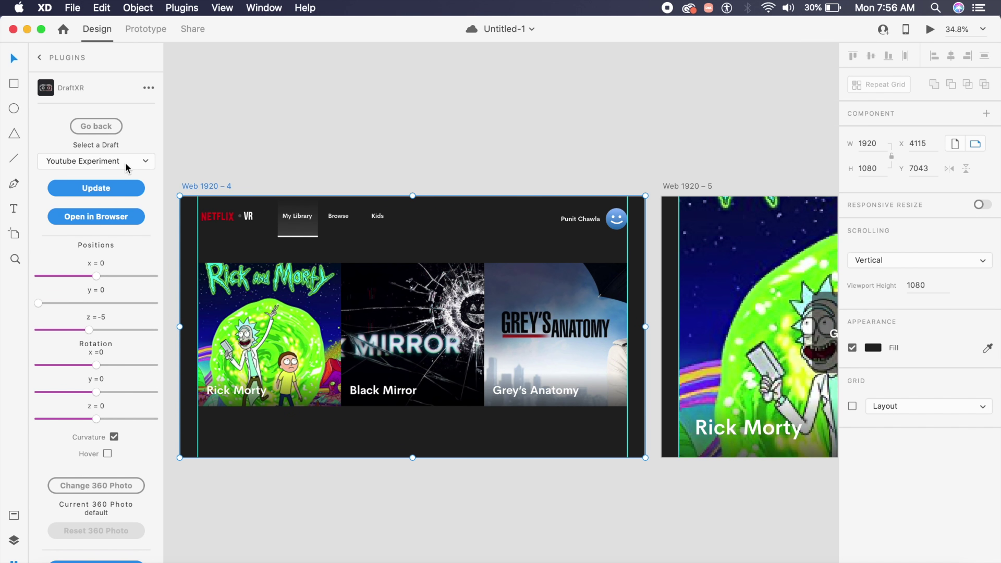
Step: Link the Rick Morty card to Web 1920 – 5 with a Tap trigger and Auto-Animate
{"action": "left_click", "coordinate": [145, 28]}
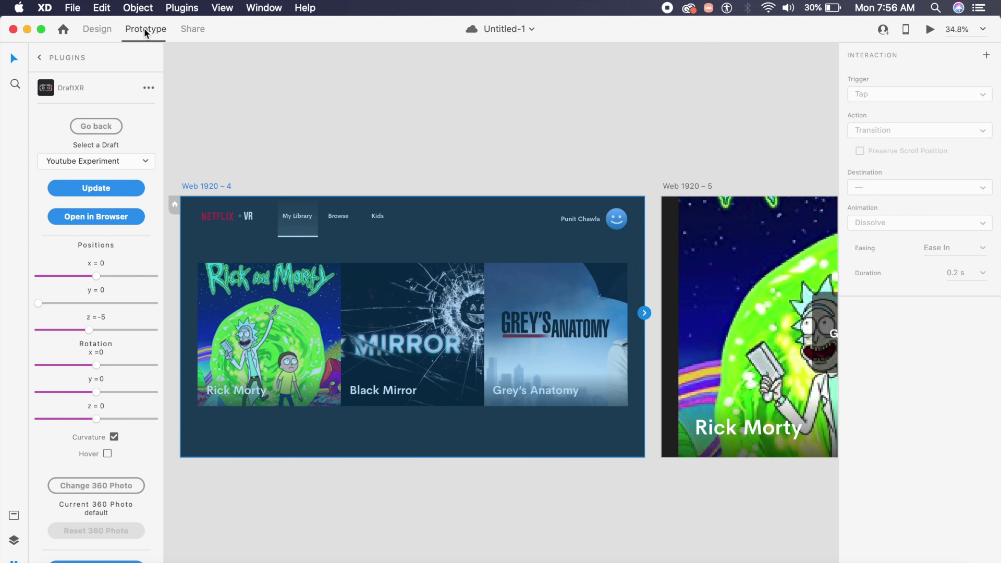
{"action": "scroll", "coordinate": [365, 276], "scroll_direction": "right", "scroll_amount": 2}
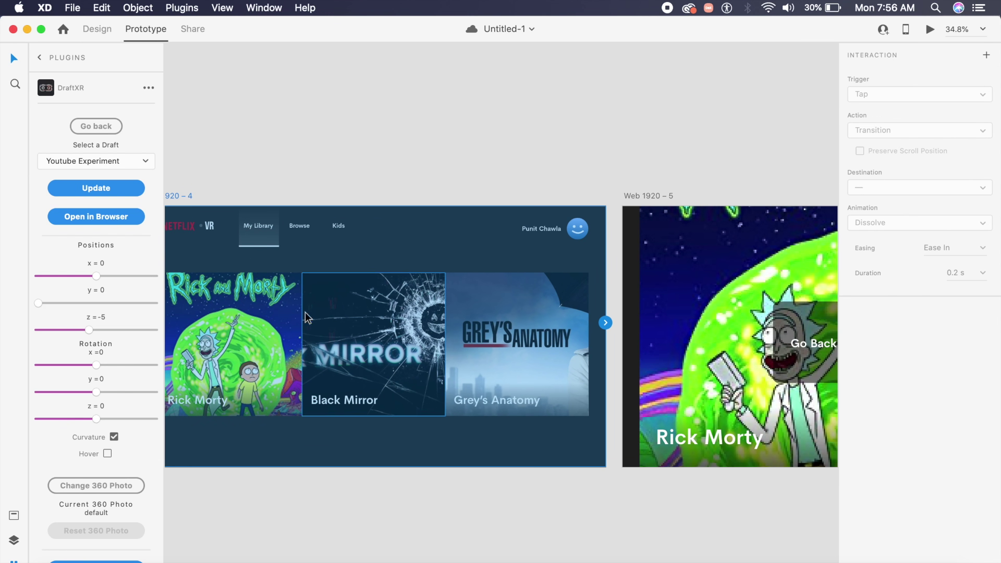
{"action": "left_click", "coordinate": [277, 327]}
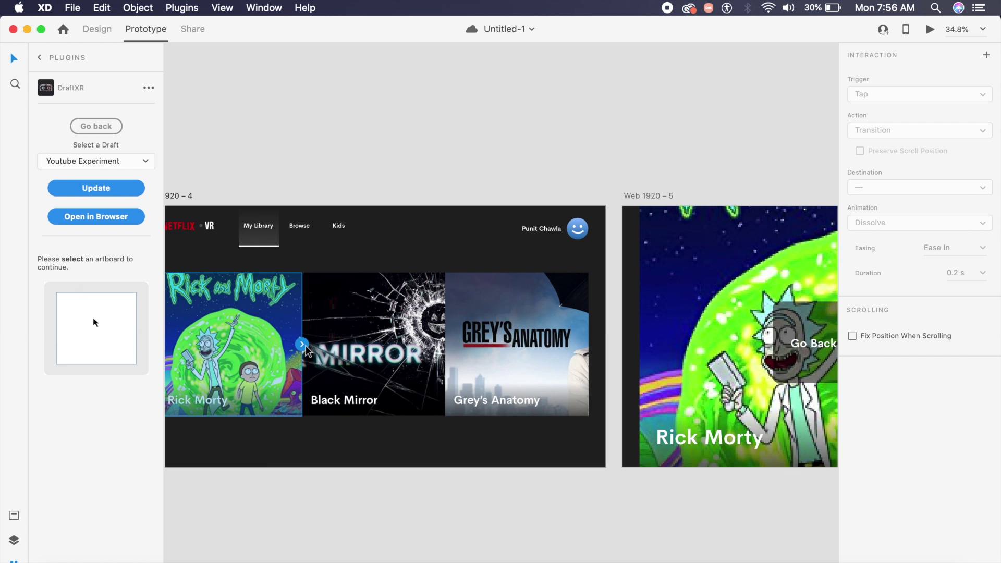
{"action": "left_click_drag", "start_coordinate": [303, 345], "coordinate": [669, 326]}
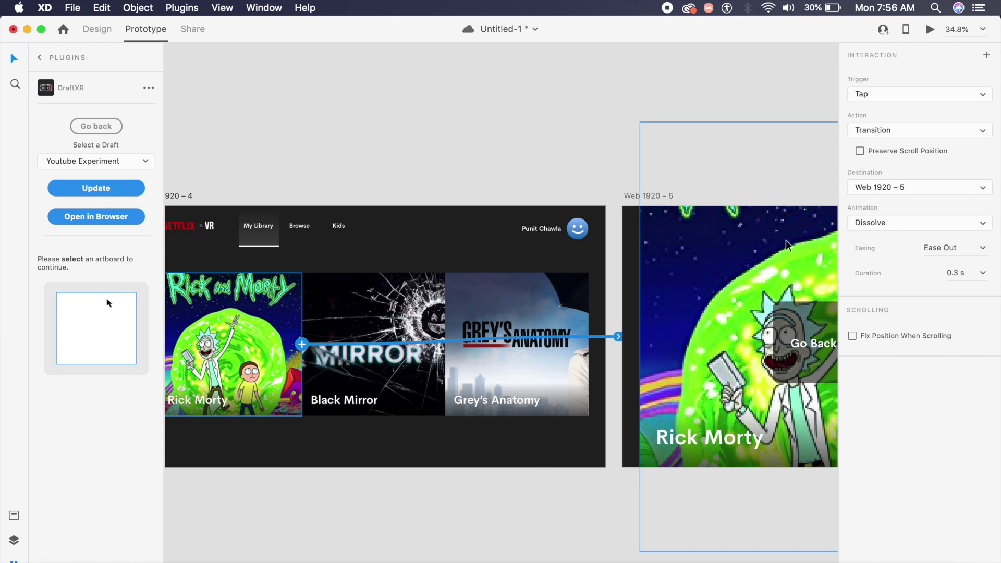
{"action": "left_click", "coordinate": [961, 97]}
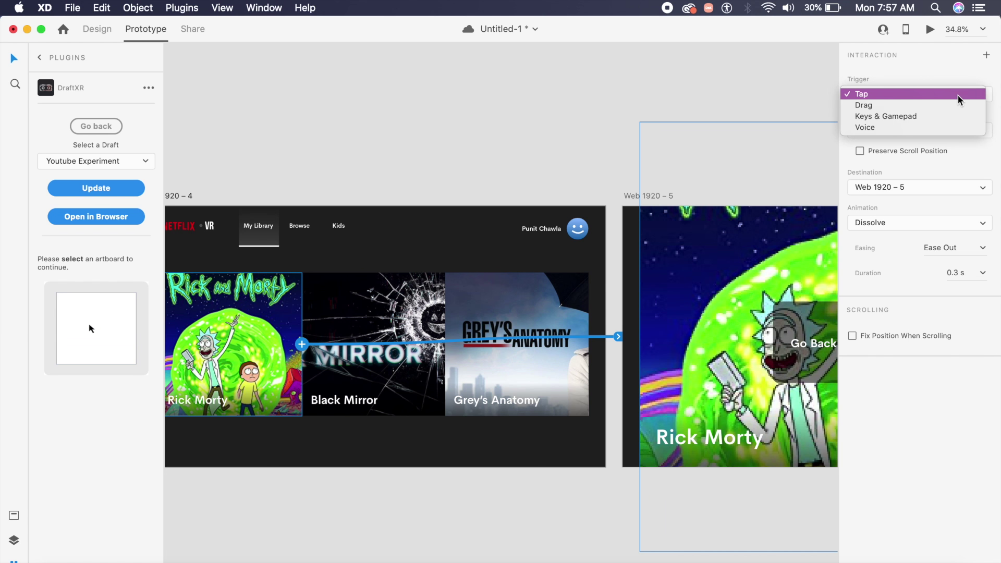
{"action": "left_click", "coordinate": [930, 96]}
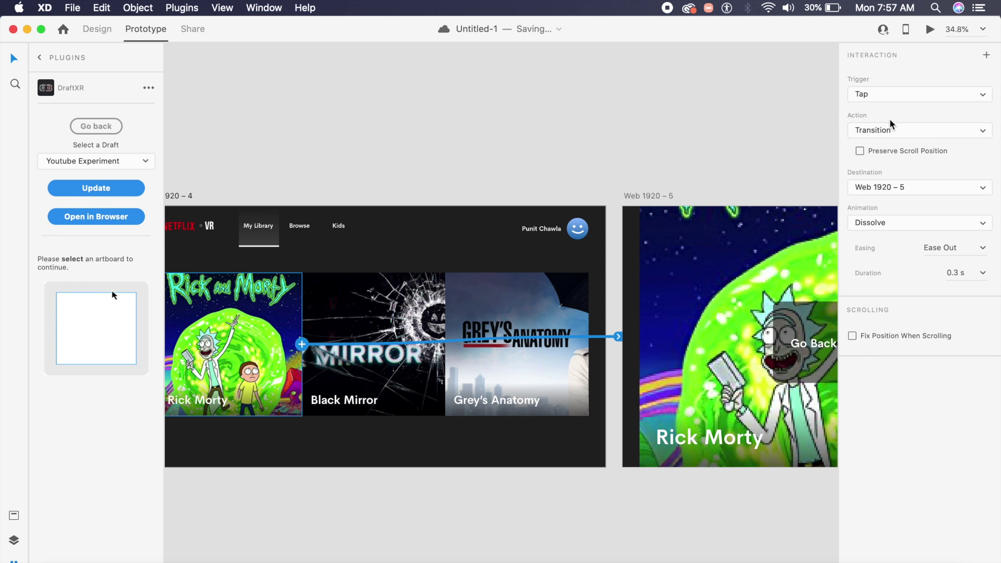
{"action": "left_click", "coordinate": [904, 131]}
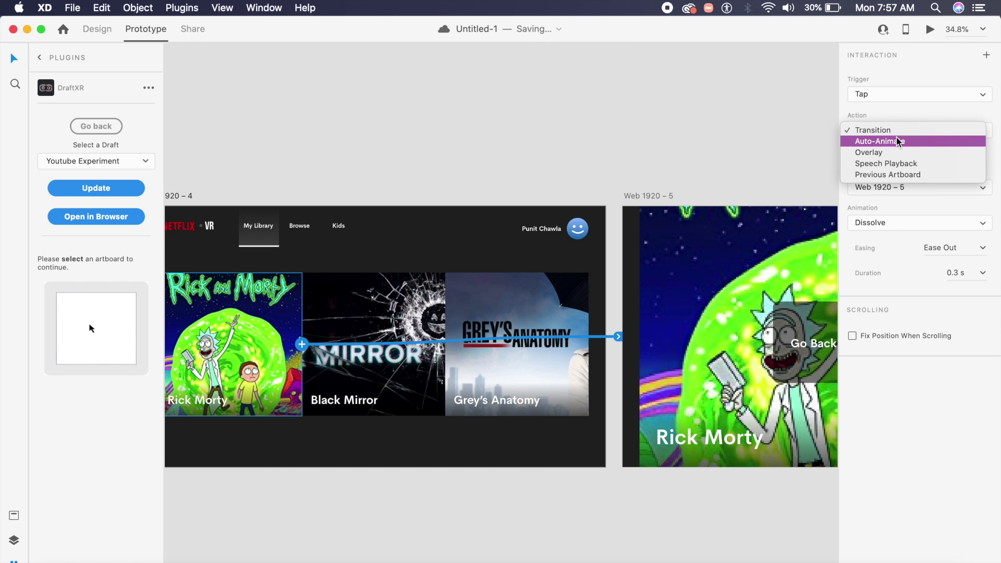
{"action": "left_click", "coordinate": [899, 141]}
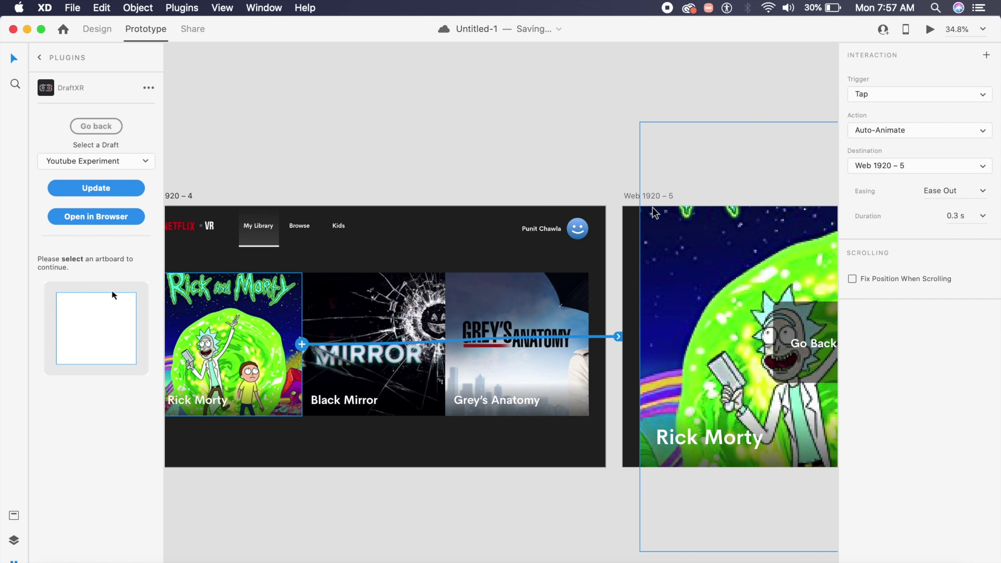
Step: Reselect Web 1920 – 4 and update the Youtube Experiment draft
{"action": "scroll", "coordinate": [433, 198], "scroll_direction": "down", "scroll_amount": 3}
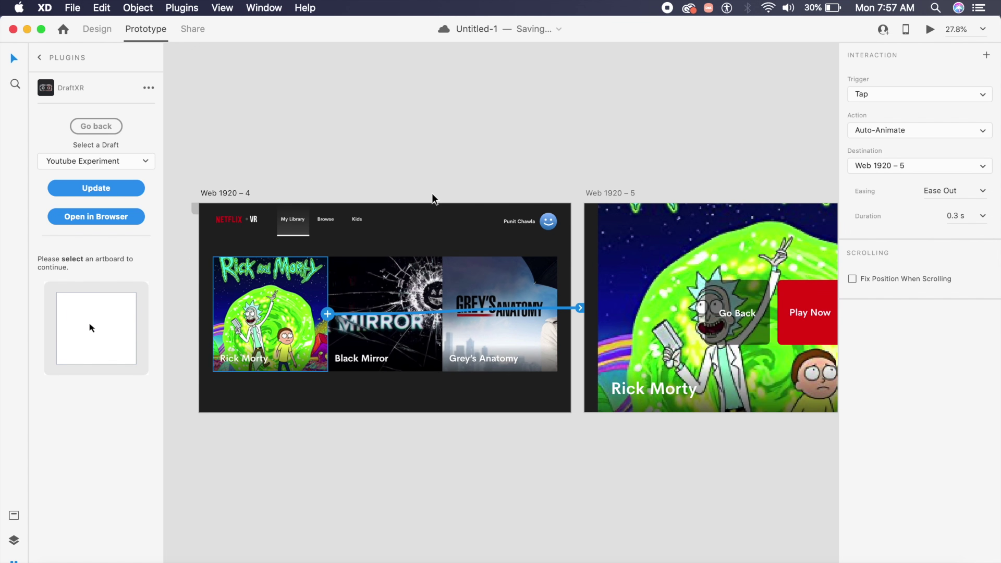
{"action": "scroll", "coordinate": [447, 175], "scroll_direction": "up", "scroll_amount": 3}
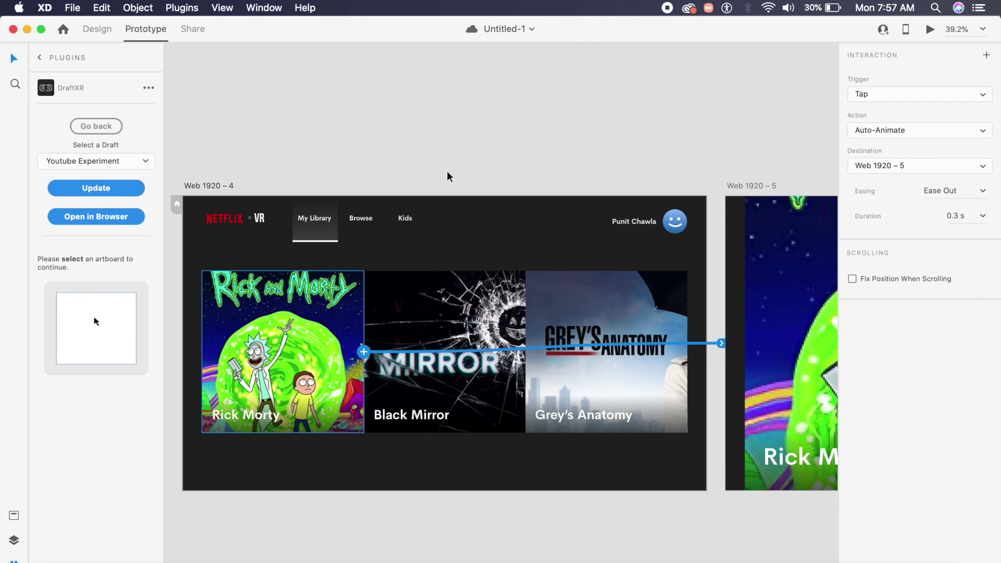
{"action": "left_click", "coordinate": [214, 186]}
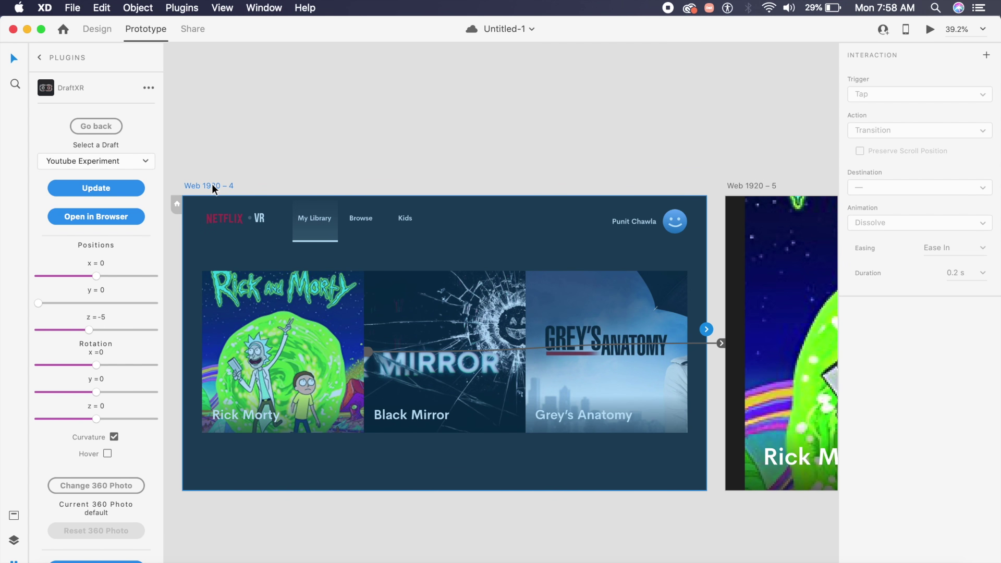
{"action": "left_click", "coordinate": [78, 187]}
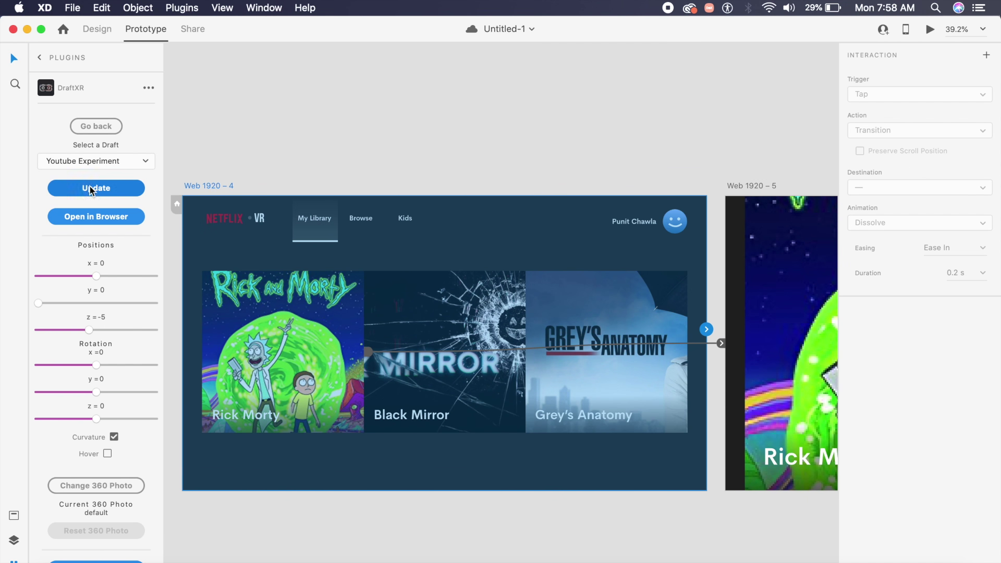
Step: Open the draft in Safari and drag to look around the curved VR library
{"action": "left_click", "coordinate": [96, 217]}
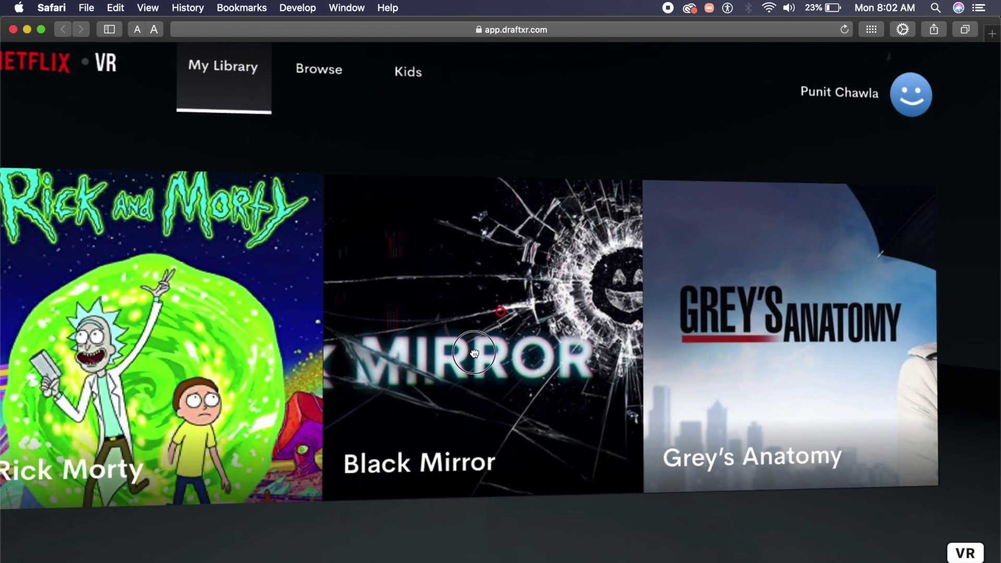
{"action": "mouse_move", "coordinate": [474, 354]}
{"action": "left_mouse_down"}
{"action": "mouse_move", "coordinate": [603, 290]}
{"action": "mouse_move", "coordinate": [615, 297]}
{"action": "mouse_move", "coordinate": [518, 368]}
{"action": "mouse_move", "coordinate": [375, 368]}
{"action": "mouse_move", "coordinate": [283, 353]}
{"action": "mouse_move", "coordinate": [489, 364]}
{"action": "left_mouse_up"}
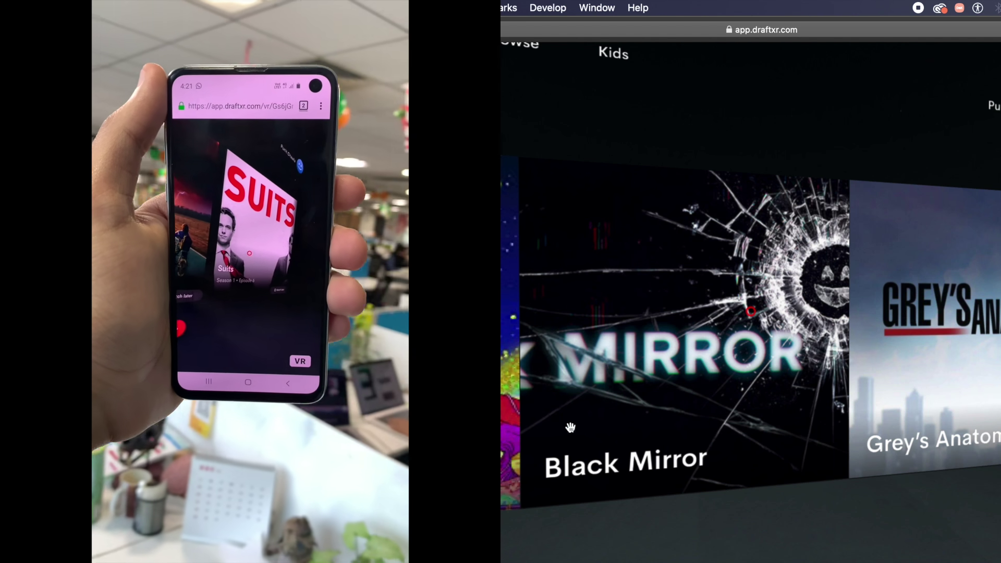
Step: Return from Safari to Adobe XD using the Dock icon
{"action": "left_click", "coordinate": [684, 557]}
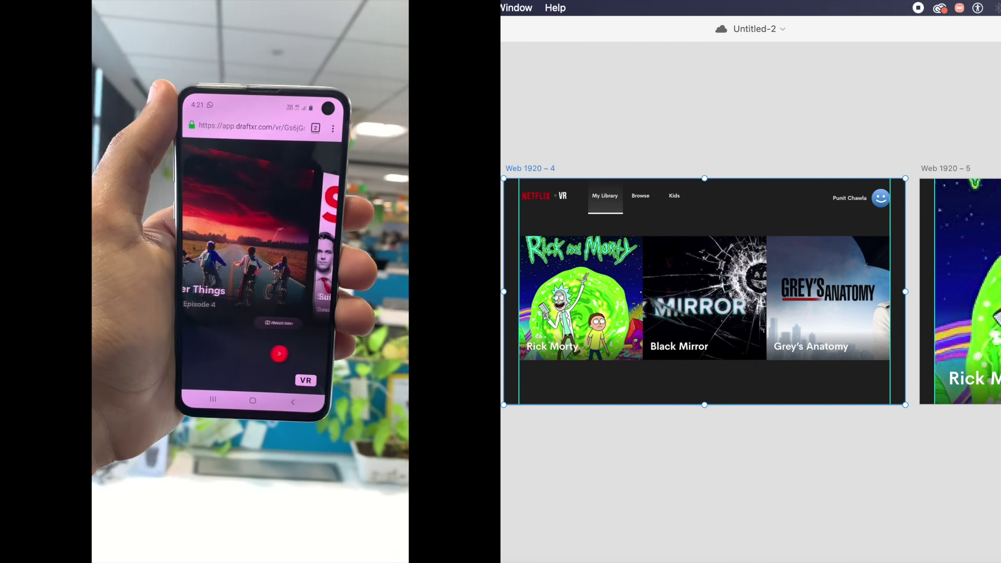